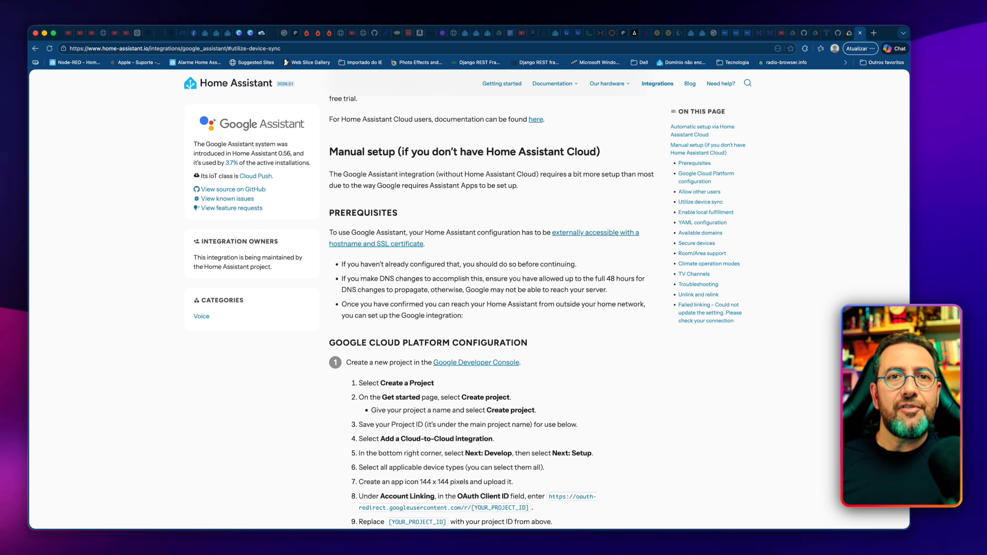
# Step: Open the Google Developer Console from the Home Assistant guide and create a new project named Cadu1977-HA
pyautogui.scroll(-3, 387, 263)
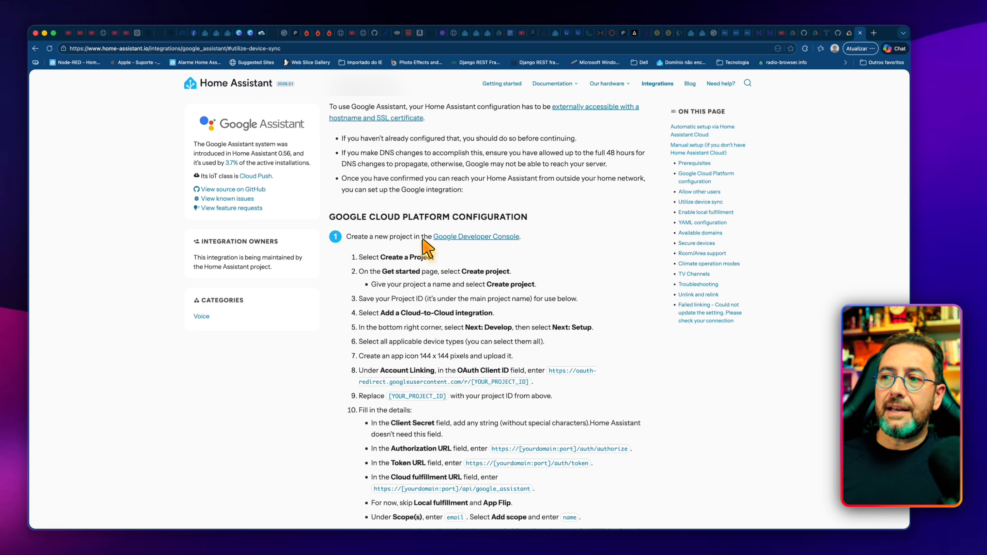
pyautogui.click(486, 238)
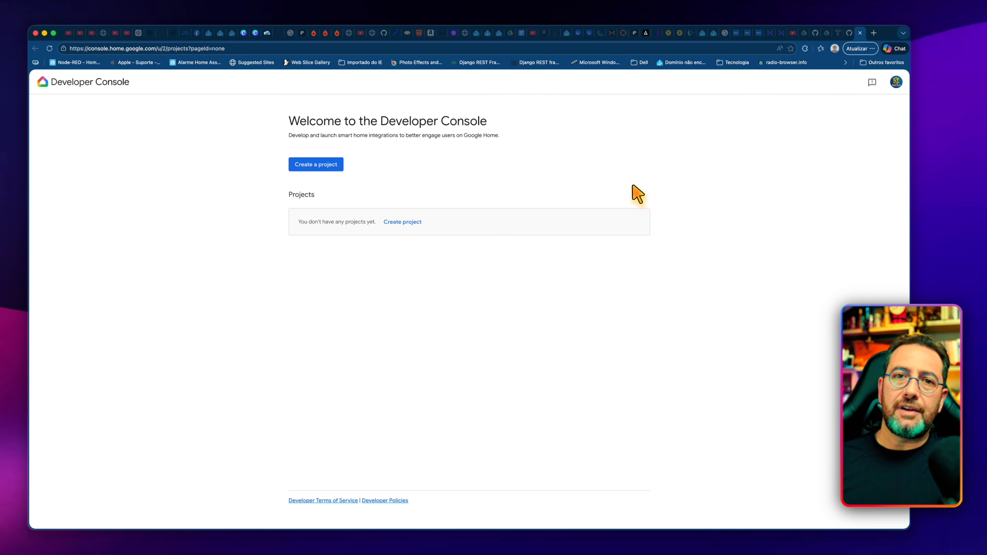
pyautogui.click(337, 168)
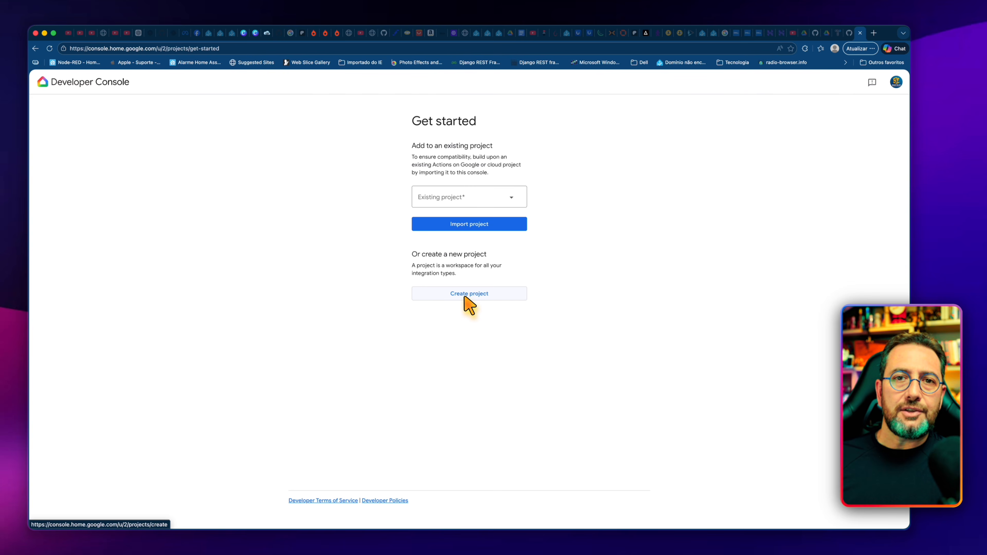
pyautogui.click(465, 296)
pyautogui.click(443, 189)
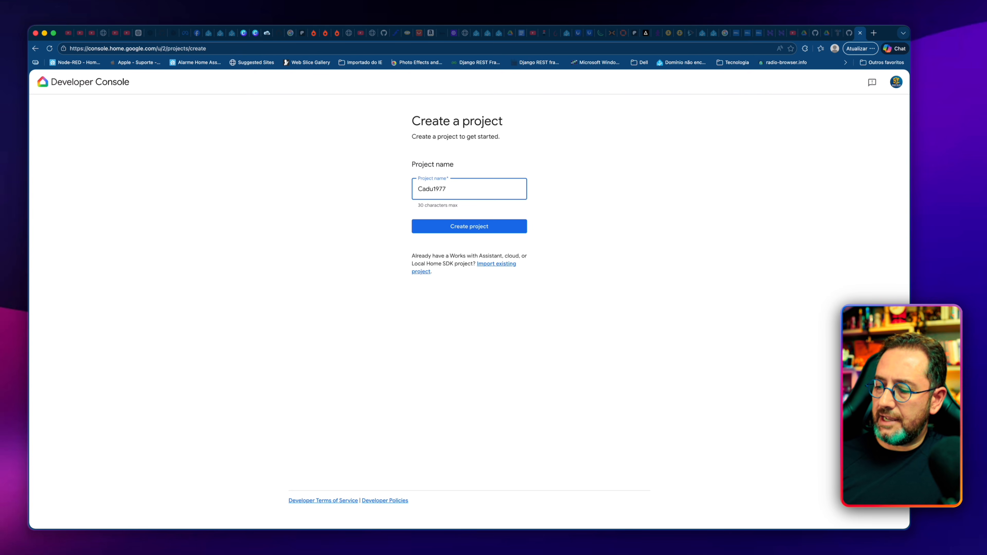
pyautogui.click(462, 230)
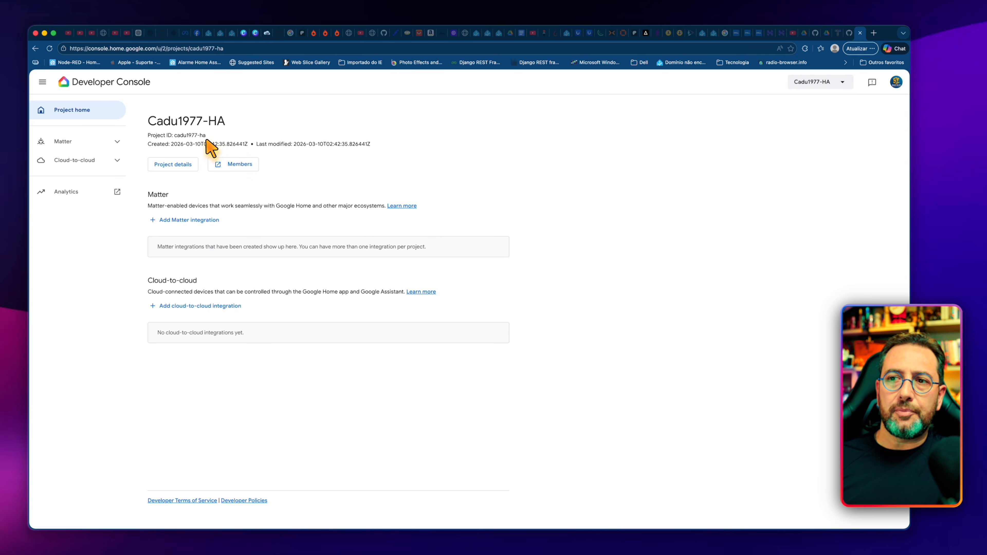
# Step: Highlight the project ID shown beneath the project name to note its value
pyautogui.moveTo(206, 135); pyautogui.dragTo(170, 134)
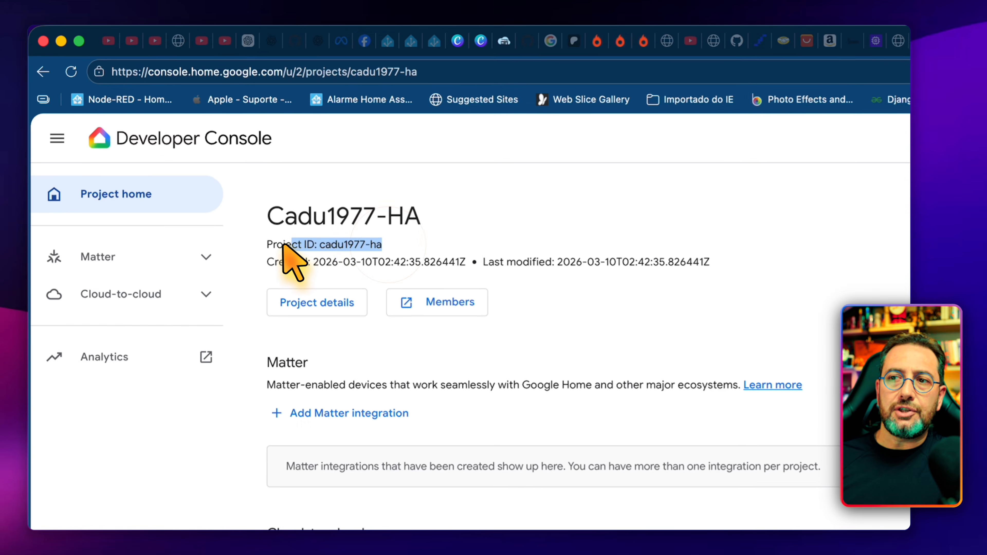
pyautogui.moveTo(314, 247); pyautogui.dragTo(327, 248)
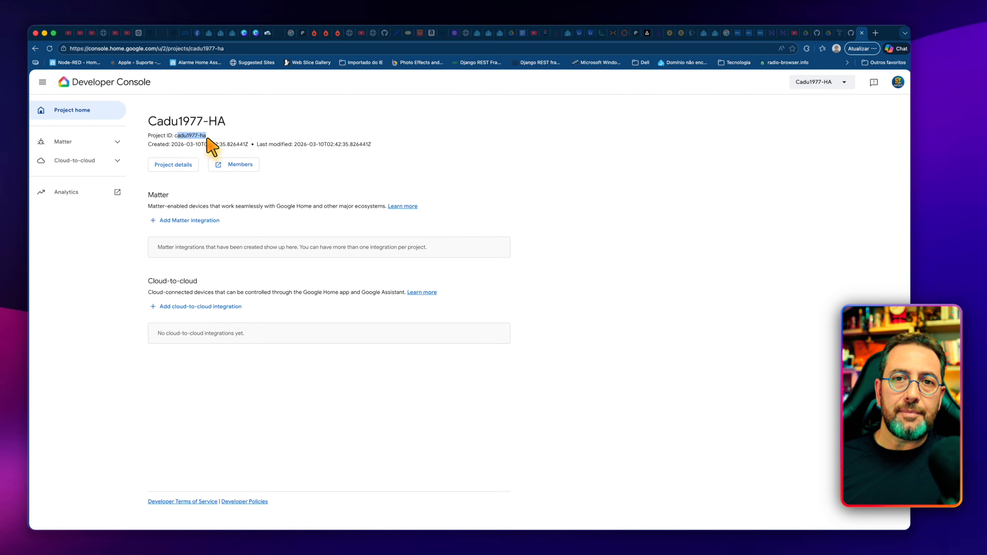
pyautogui.click(249, 147)
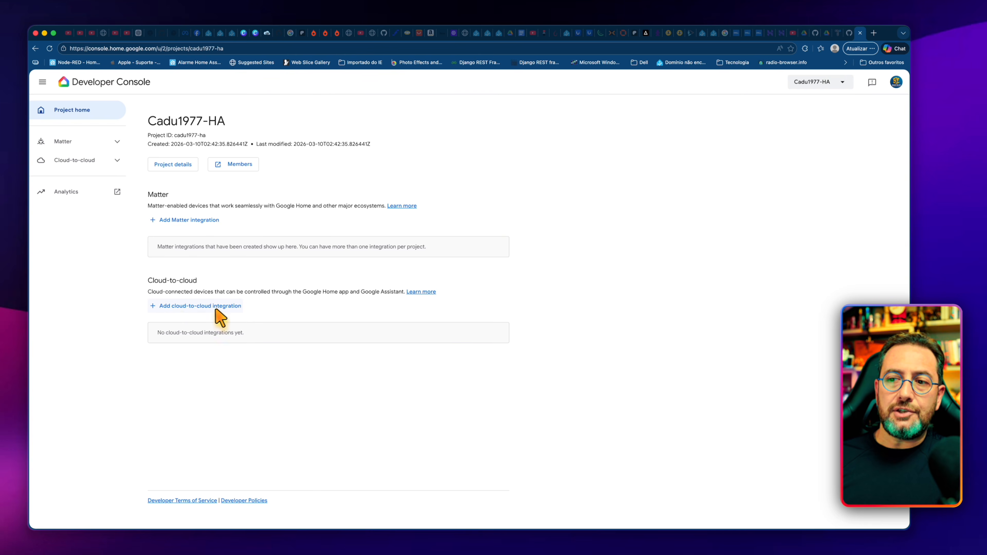
# Step: Add a cloud-to-cloud integration to the project, proceed to its setup and name the integration HomeAssistant-Google
pyautogui.click(173, 308)
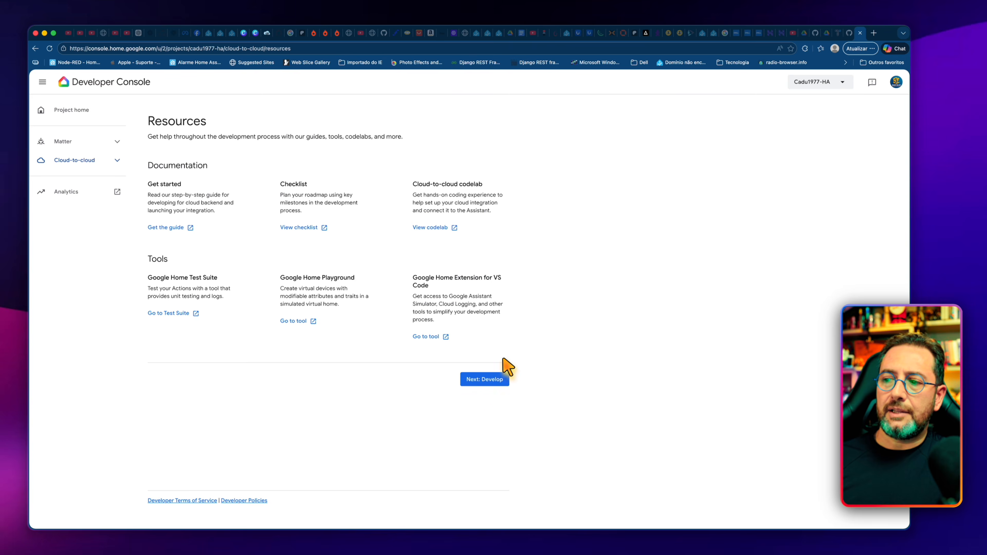
pyautogui.click(489, 372)
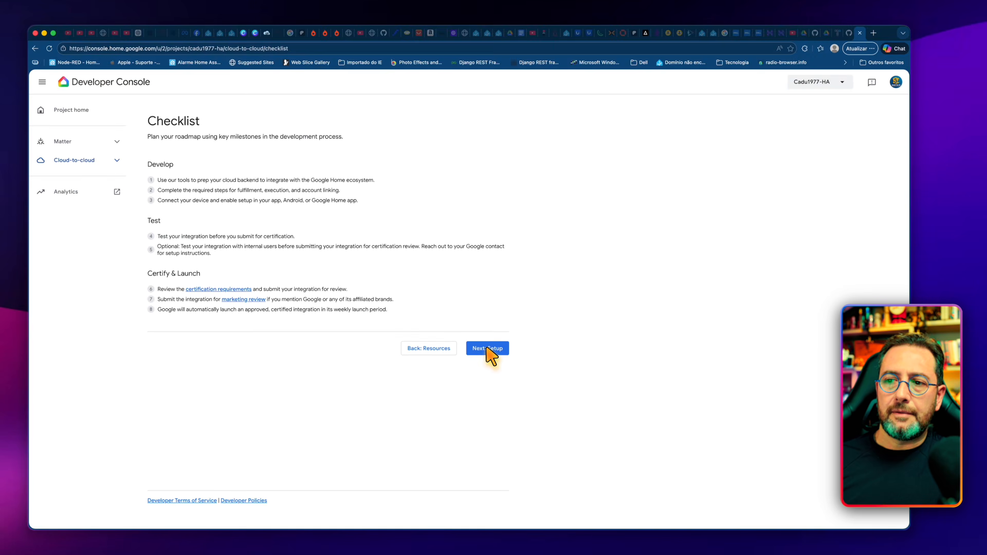
pyautogui.click(473, 295)
pyautogui.click(283, 227)
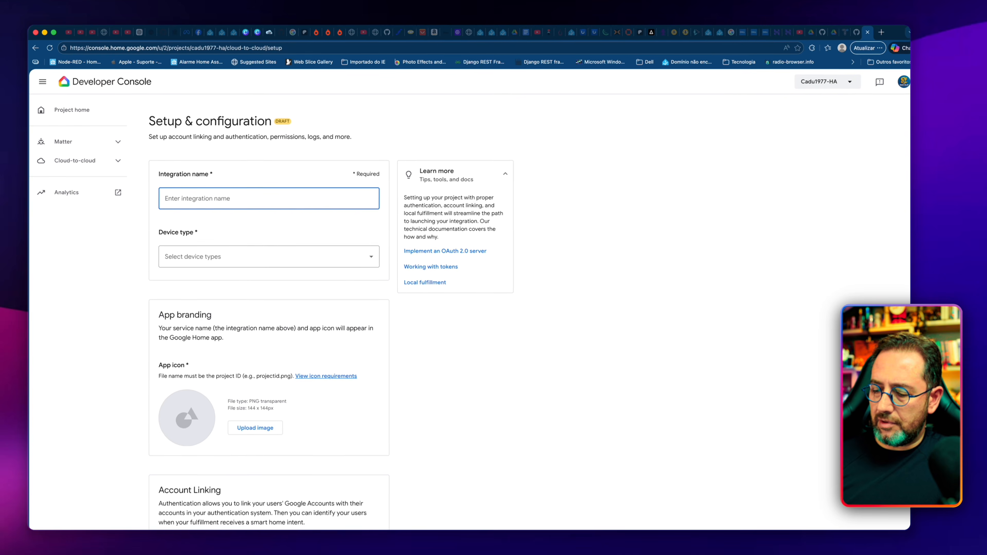
pyautogui.write('HomeAssistant-Google')
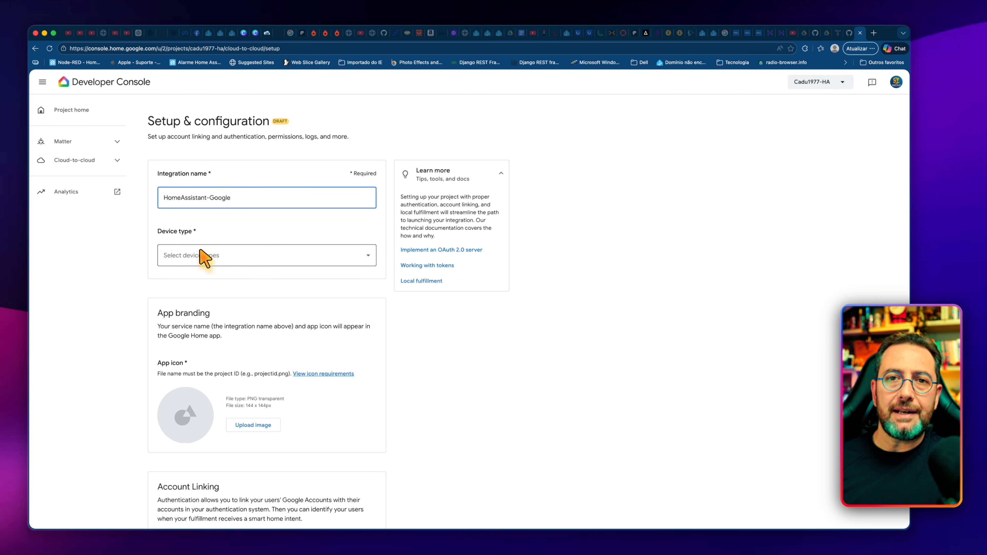
# Step: Select Camera and Button as device types for the integration
pyautogui.click(218, 256)
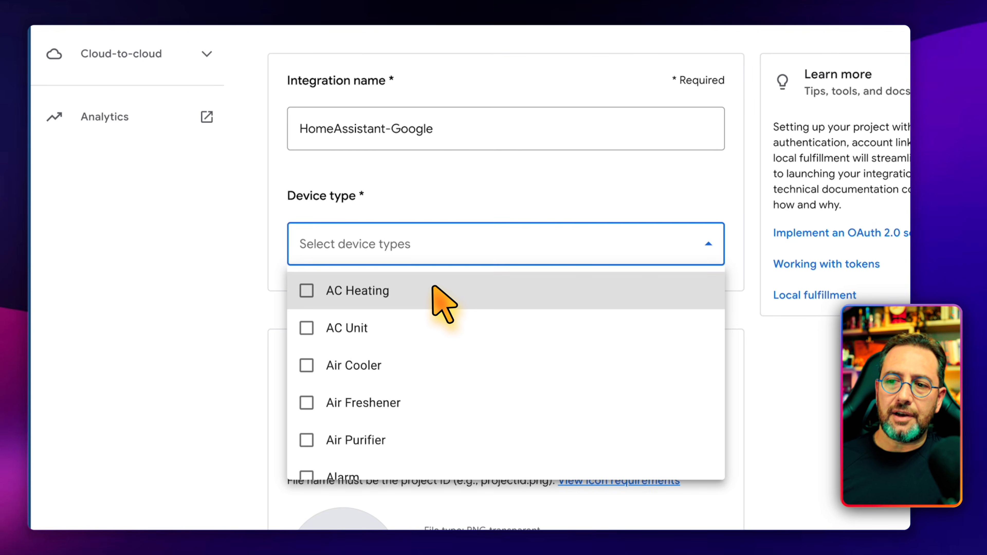
pyautogui.scroll(-6, 432, 288)
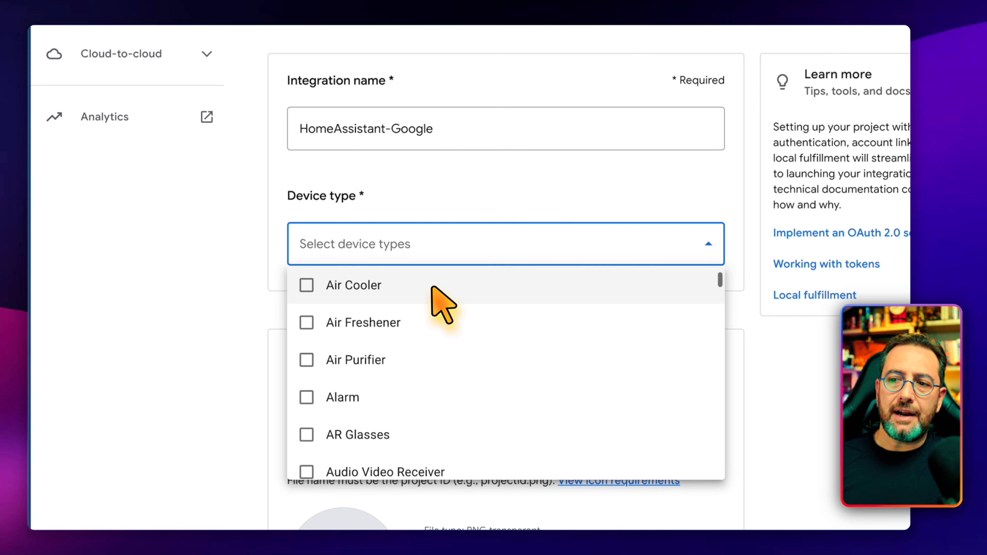
pyautogui.scroll(-10, 430, 289)
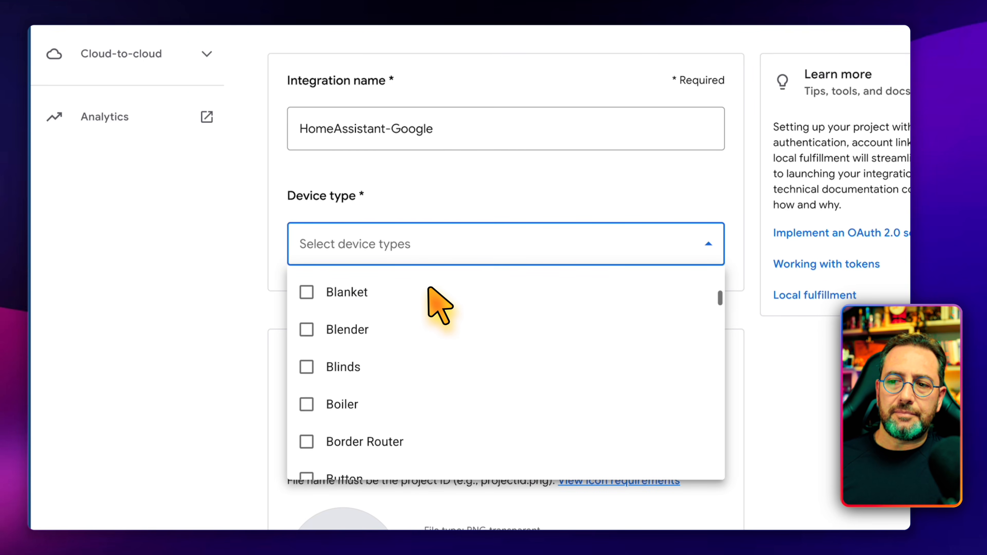
pyautogui.scroll(-1, 401, 327)
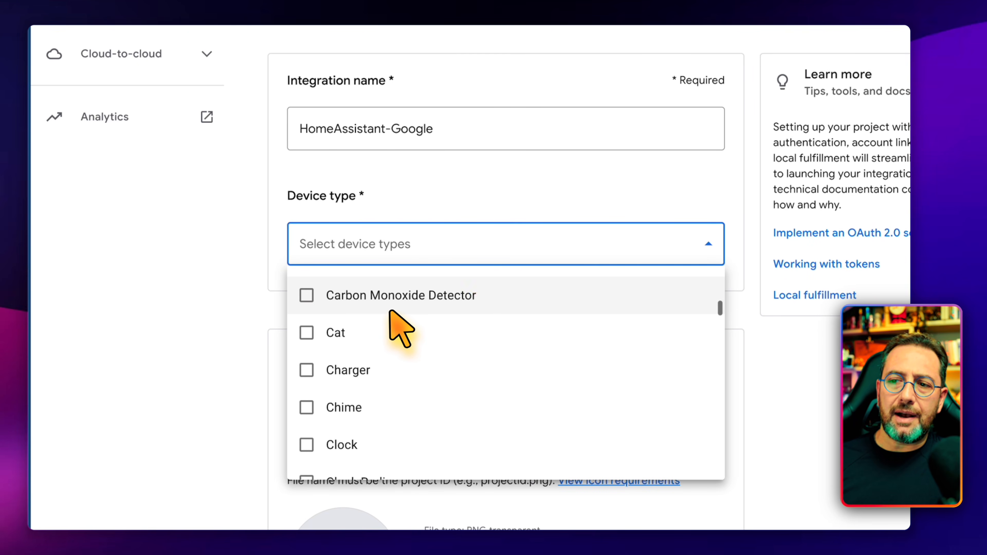
pyautogui.scroll(2, 346, 320)
pyautogui.click(311, 243)
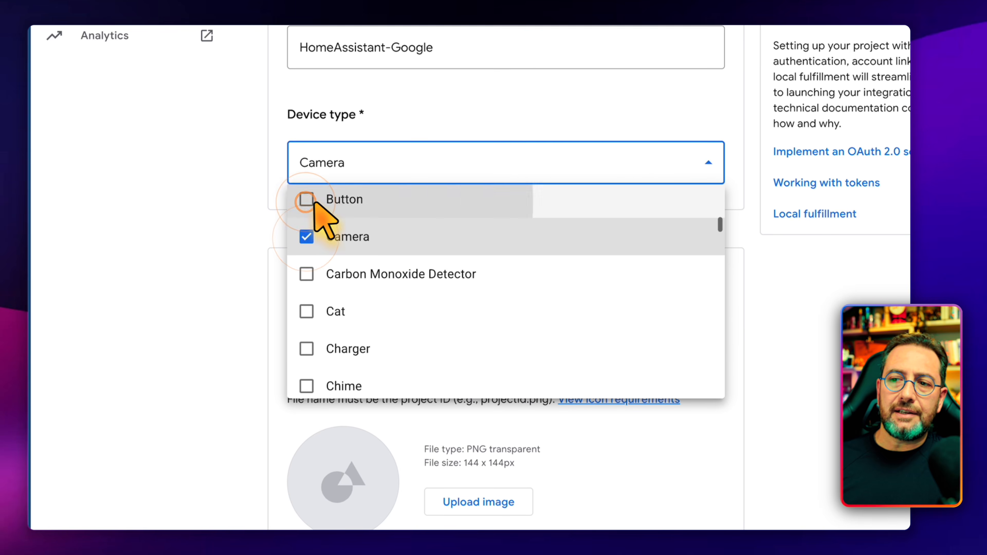
pyautogui.click(307, 201)
# Step: Add AC Heating, AC Unit and Air Cooler to the integration's device types
pyautogui.scroll(4, 395, 234)
pyautogui.scroll(6, 386, 222)
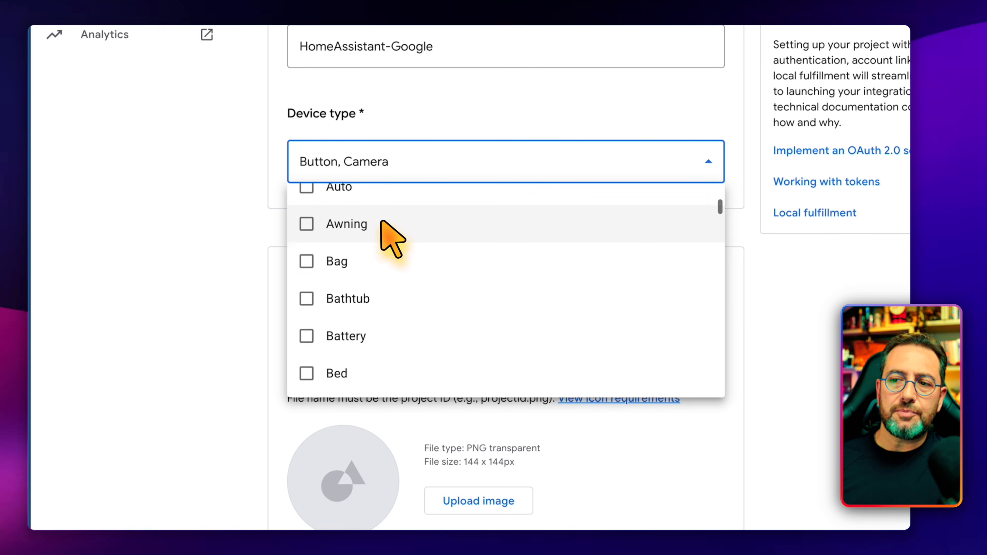
pyautogui.scroll(3, 379, 222)
pyautogui.click(307, 208)
pyautogui.click(307, 245)
pyautogui.click(307, 283)
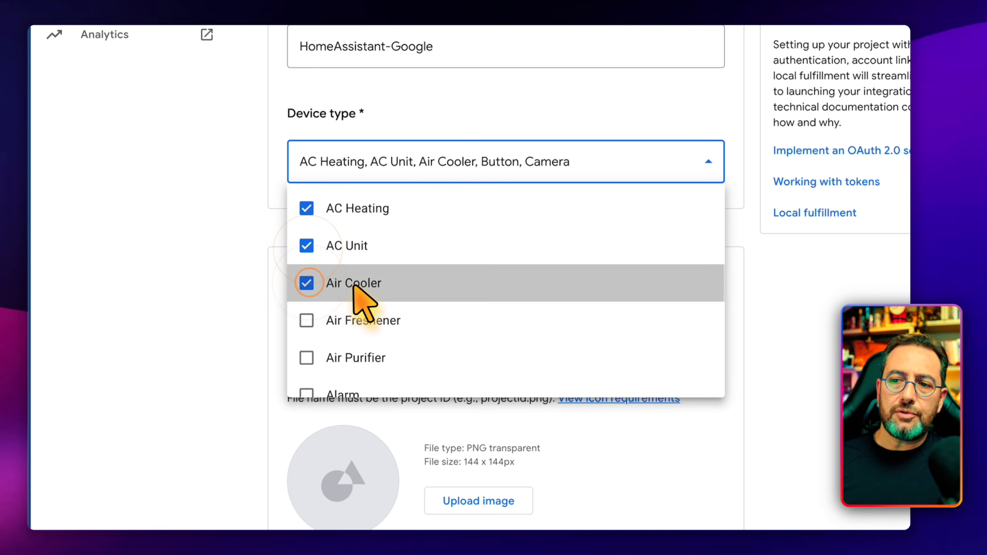
# Step: Add Air Purifier, Air Freshener and Alarm to the selected device types
pyautogui.scroll(-2, 404, 238)
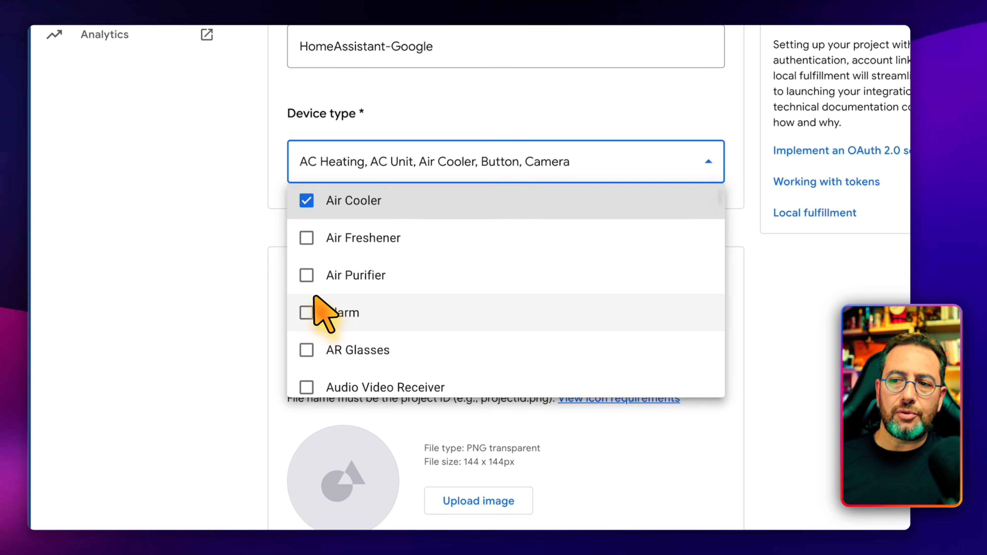
pyautogui.click(309, 272)
pyautogui.click(309, 238)
pyautogui.click(311, 313)
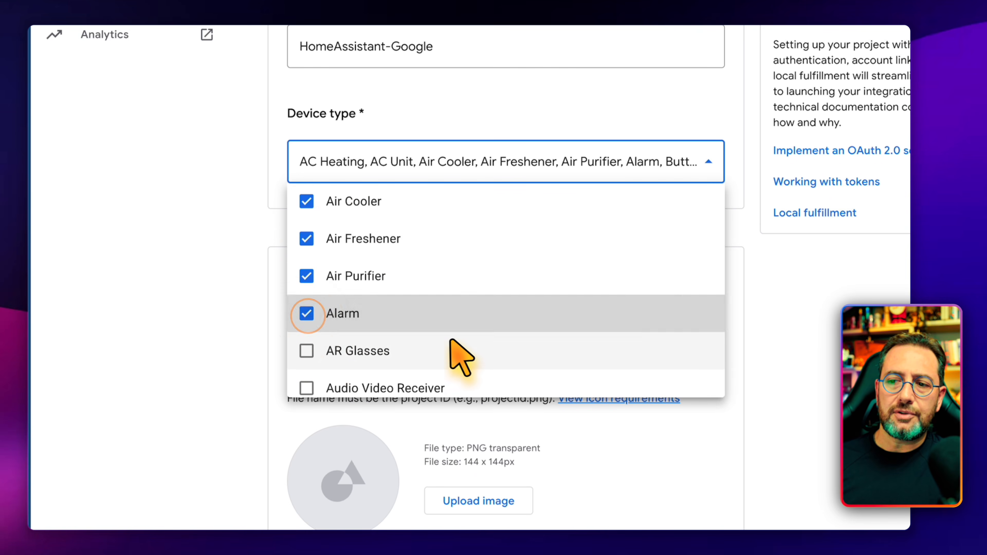
# Step: Add Control Panel and Curtain to the selected device types
pyautogui.scroll(-4, 459, 346)
pyautogui.scroll(-6, 471, 342)
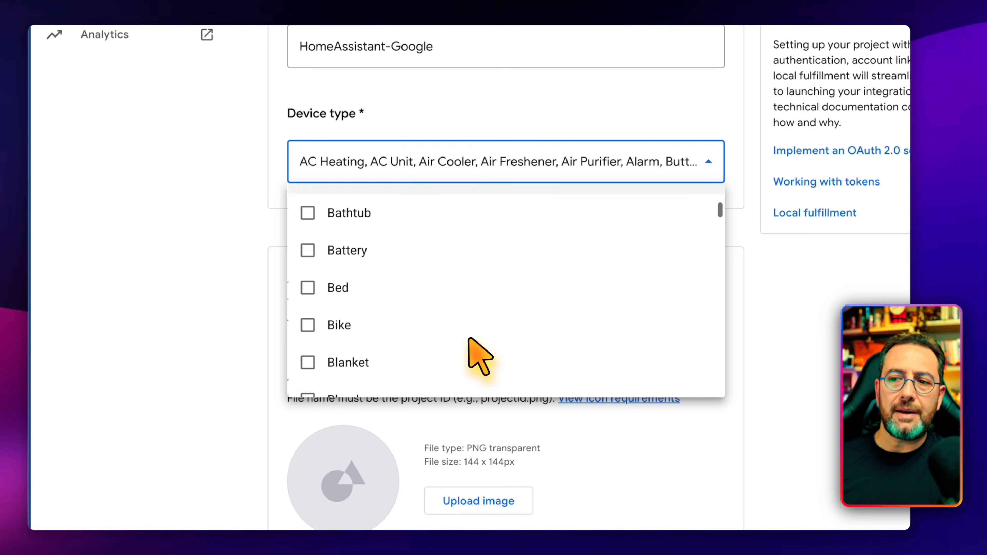
pyautogui.scroll(-7, 470, 343)
pyautogui.scroll(1, 381, 276)
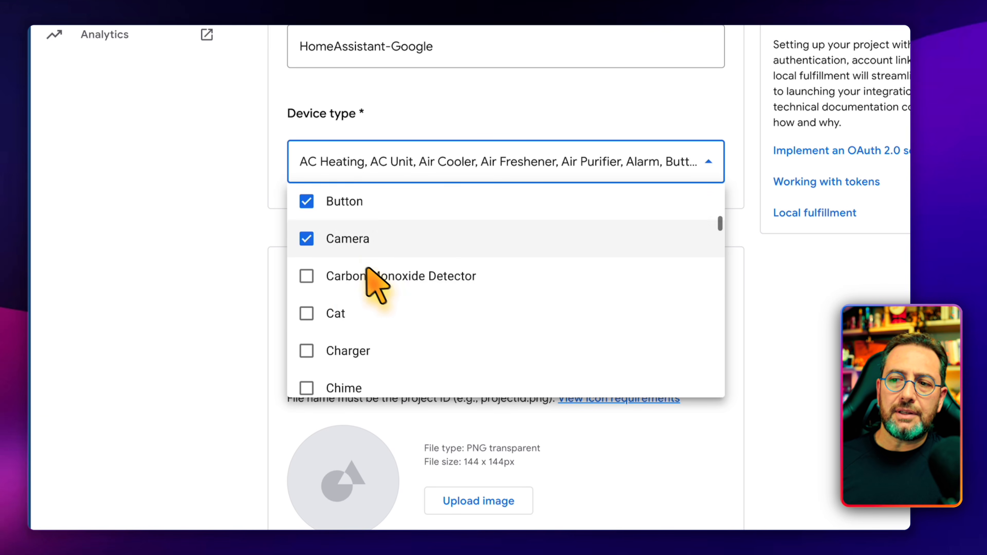
pyautogui.scroll(-3, 338, 299)
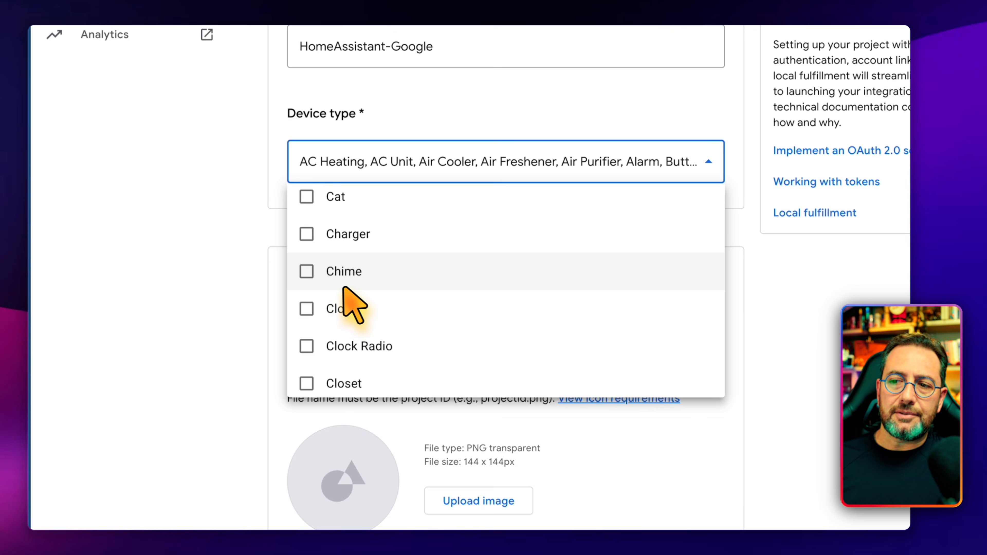
pyautogui.scroll(-3, 397, 318)
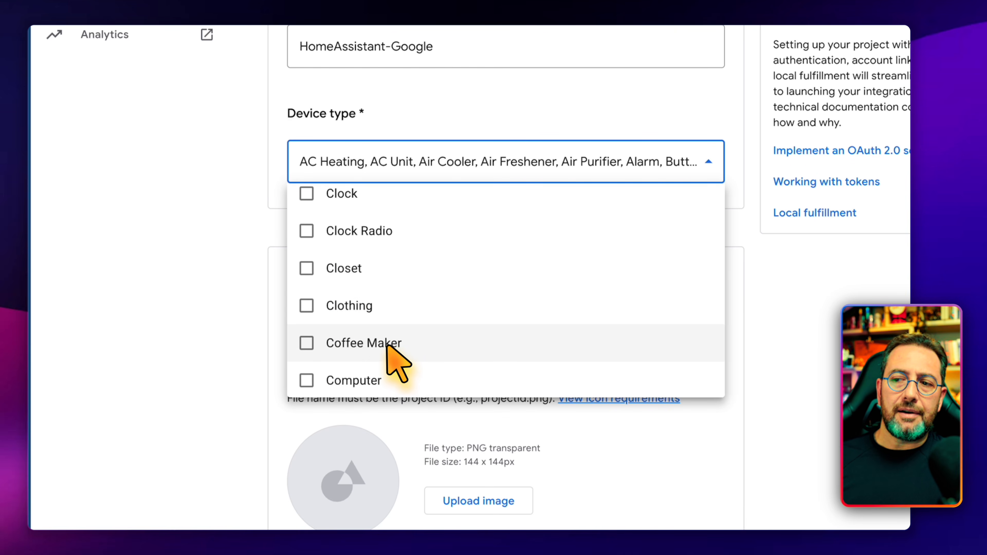
pyautogui.scroll(-3, 389, 350)
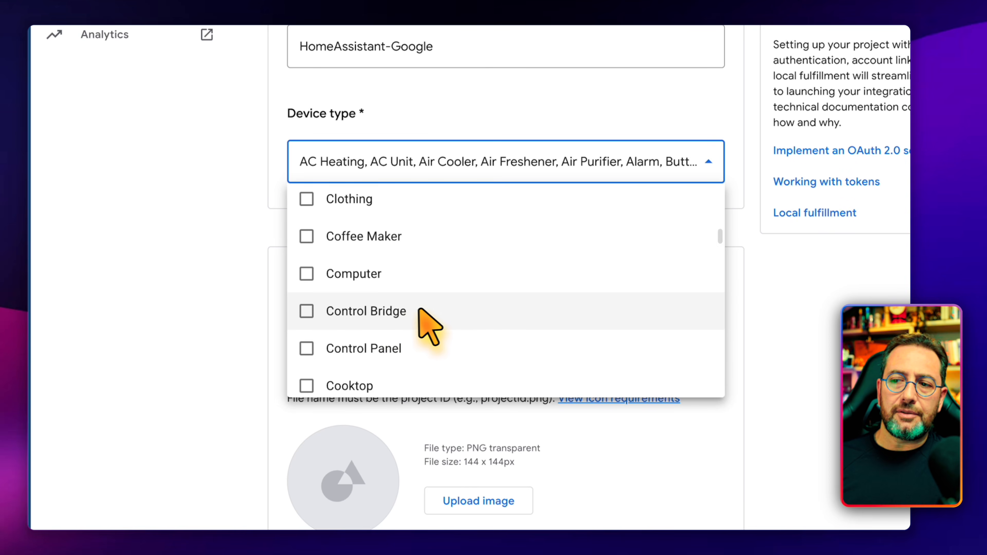
pyautogui.click(423, 350)
pyautogui.scroll(-3, 479, 353)
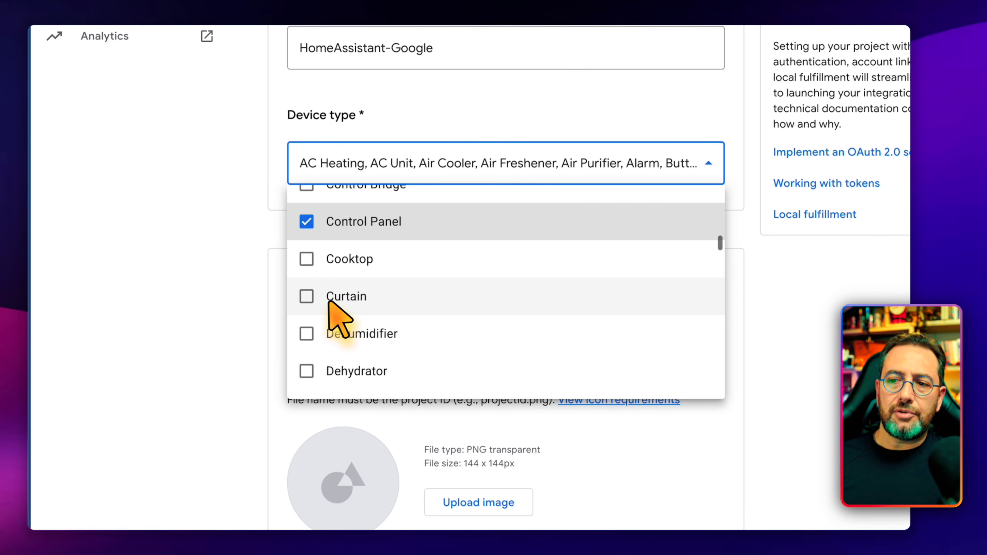
pyautogui.click(336, 303)
# Step: Continue selecting the needed device types that follow Curtain in the list, including Fan
pyautogui.scroll(-3, 478, 331)
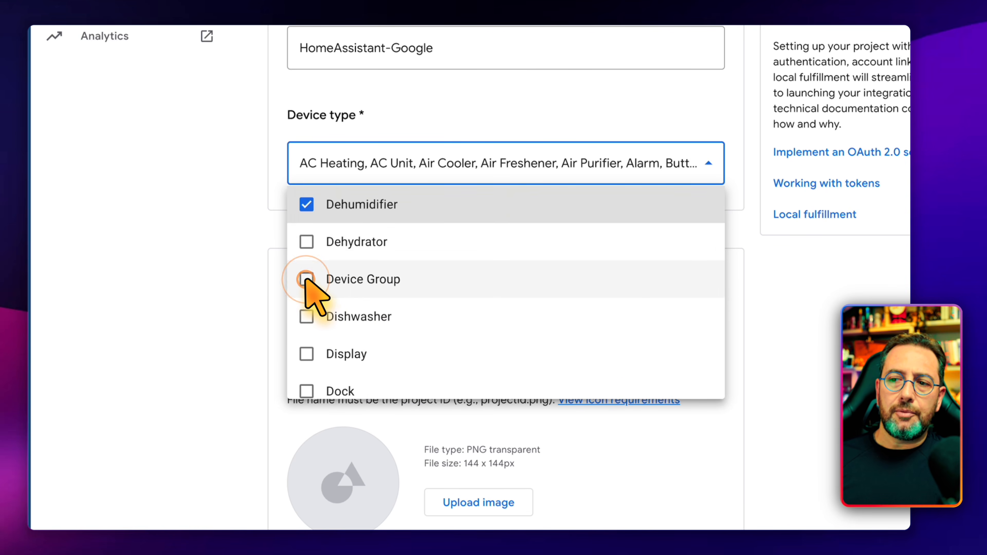
pyautogui.click(307, 279)
pyautogui.scroll(-2, 401, 291)
pyautogui.scroll(-5, 370, 280)
pyautogui.click(310, 245)
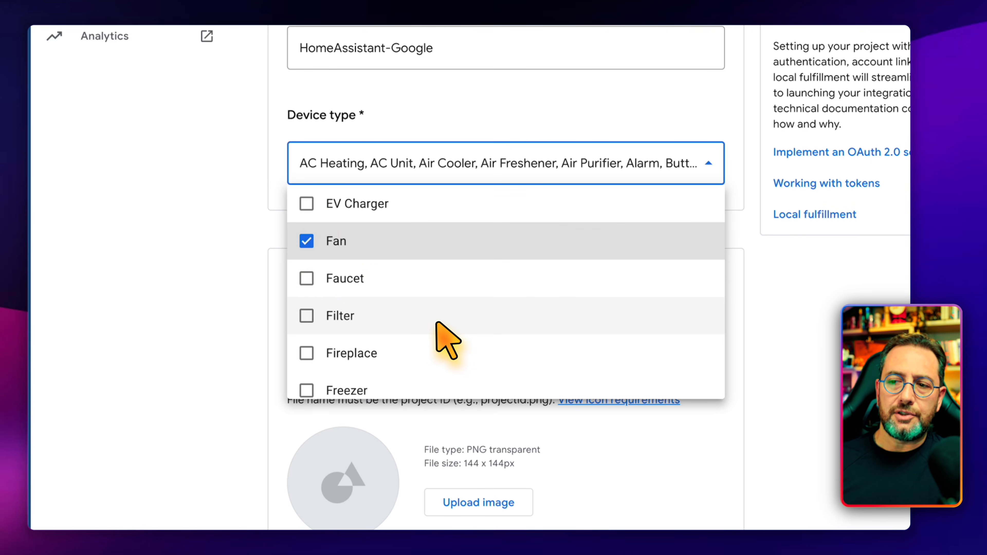
pyautogui.scroll(-1, 428, 327)
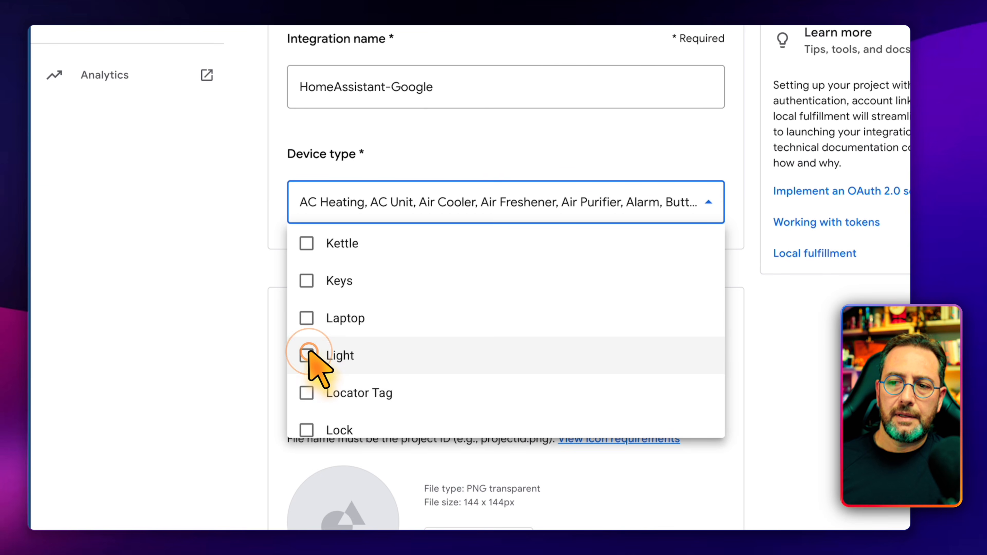
pyautogui.click(311, 354)
pyautogui.scroll(-4, 418, 375)
pyautogui.click(302, 261)
# Step: Add Remote Control, Robot, Security System and the needed types between them to the device types
pyautogui.scroll(-10, 443, 319)
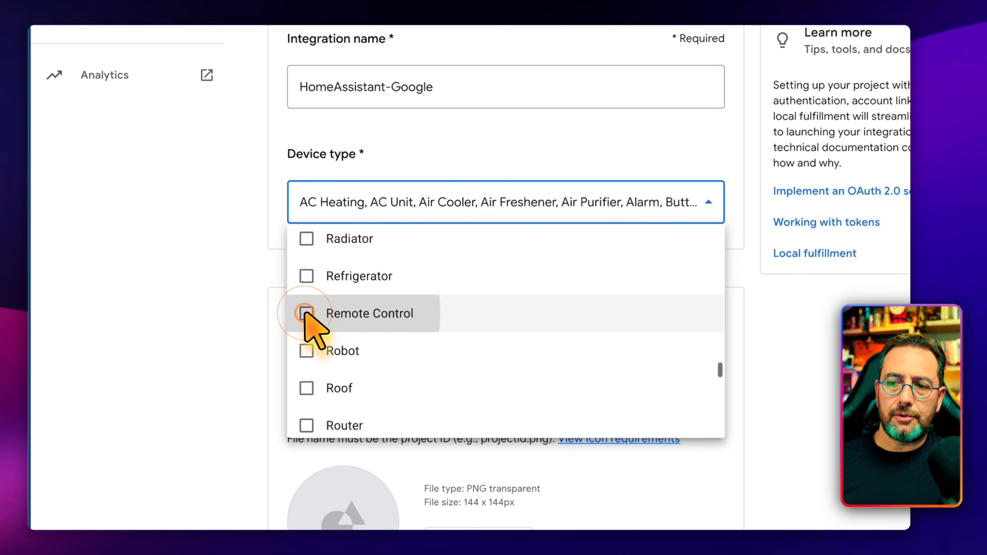
pyautogui.click(307, 313)
pyautogui.click(307, 352)
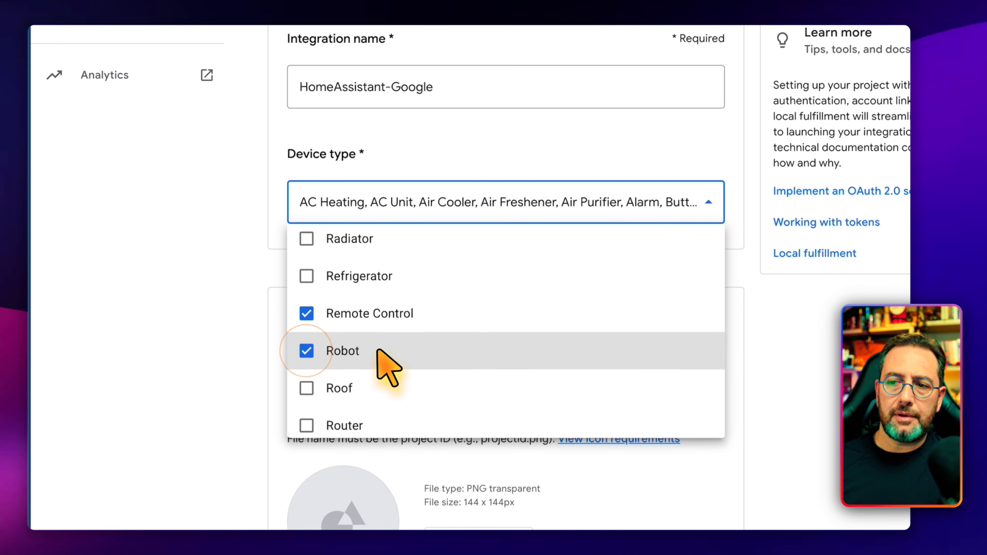
pyautogui.scroll(-5, 334, 331)
pyautogui.click(307, 259)
pyautogui.click(311, 292)
pyautogui.click(319, 327)
pyautogui.click(320, 403)
# Step: Add Sensor, Smoke Detector and Switch to the selected device types
pyautogui.scroll(-4, 340, 348)
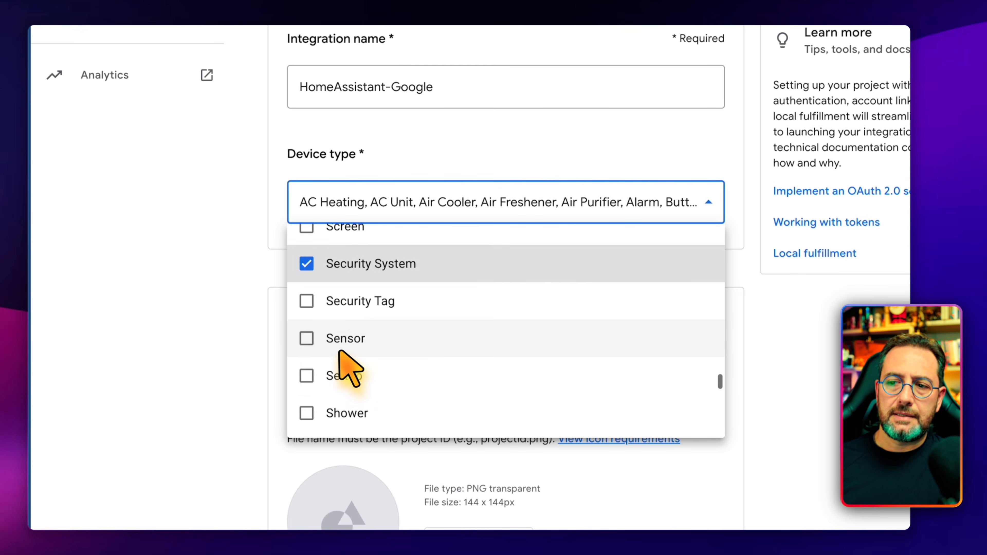
pyautogui.click(337, 339)
pyautogui.scroll(-4, 356, 362)
pyautogui.click(344, 344)
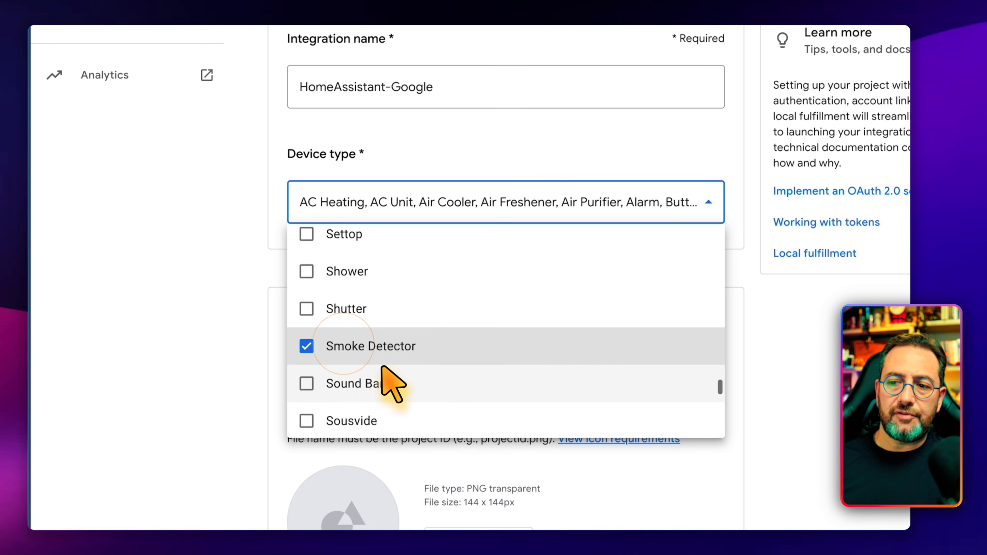
pyautogui.scroll(-6, 375, 397)
pyautogui.click(345, 324)
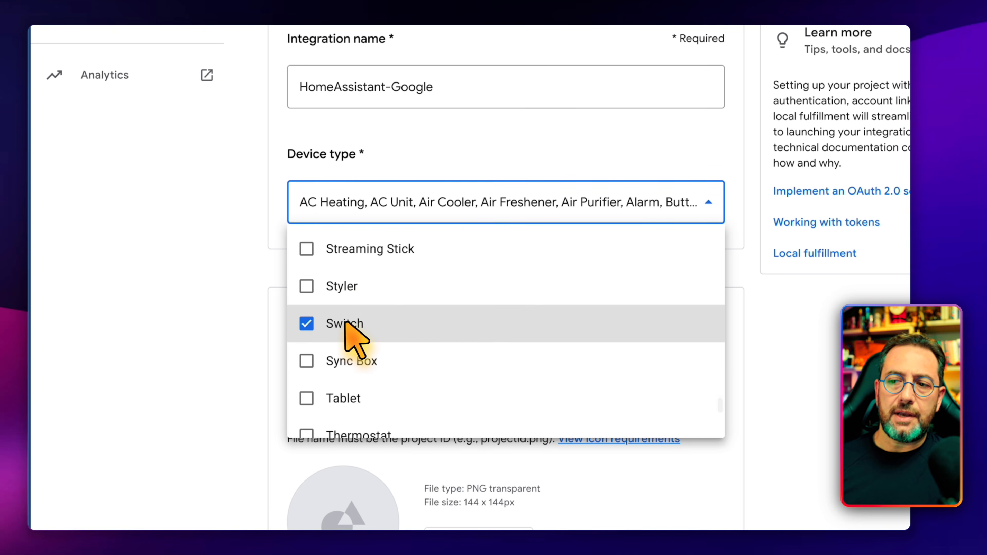
# Step: Add Thermostat and the remaining needed types further down the list, and finish the device type selection
pyautogui.scroll(-3, 392, 350)
pyautogui.click(391, 329)
pyautogui.scroll(-1, 447, 387)
pyautogui.scroll(-5, 439, 381)
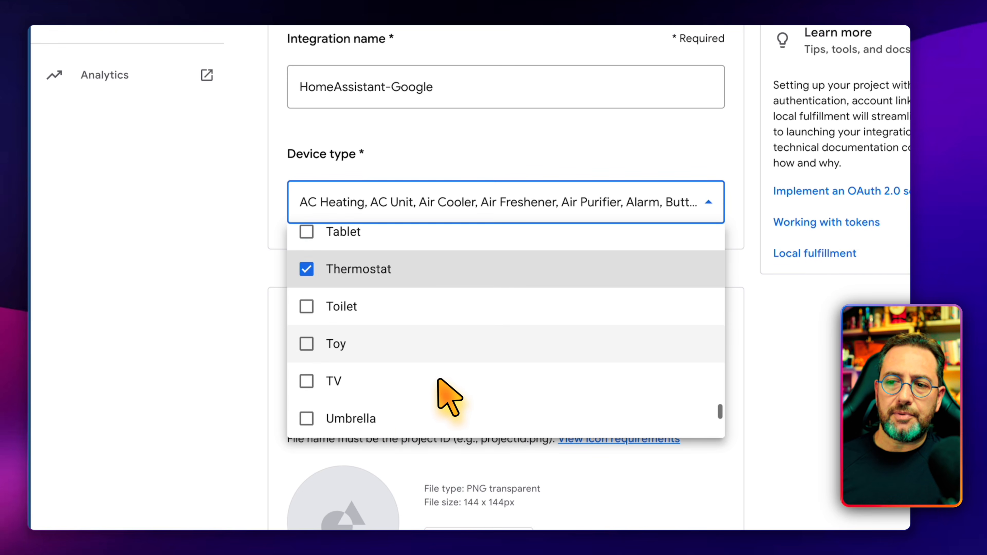
pyautogui.click(351, 298)
pyautogui.click(369, 334)
pyautogui.click(373, 369)
pyautogui.scroll(-3, 373, 412)
pyautogui.click(428, 299)
pyautogui.click(503, 163)
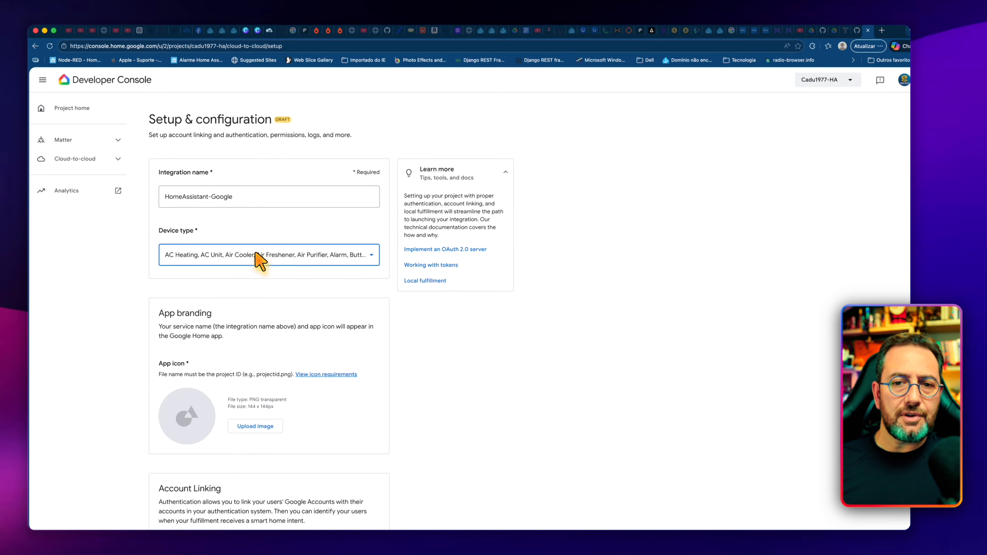
# Step: Upload the prepared PNG image as the app icon in the App branding section
pyautogui.scroll(-3, 305, 315)
pyautogui.scroll(-1, 300, 307)
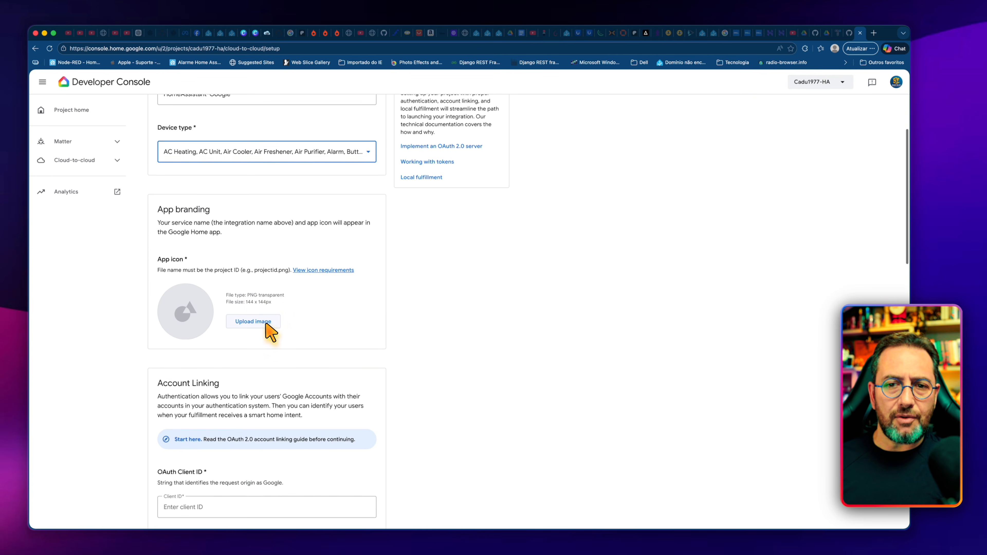
pyautogui.scroll(-2, 267, 330)
pyautogui.click(256, 301)
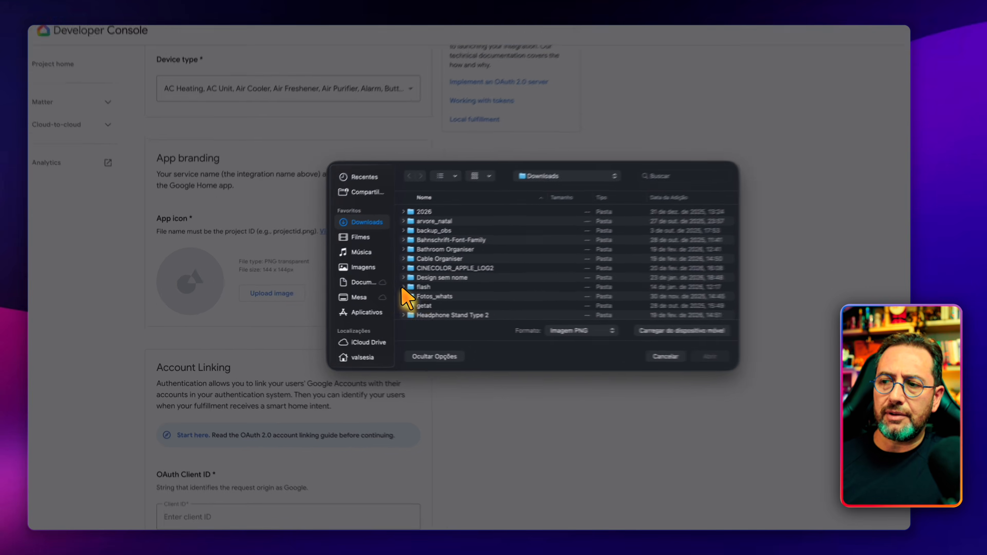
pyautogui.scroll(-5, 447, 272)
pyautogui.click(464, 249)
pyautogui.click(710, 357)
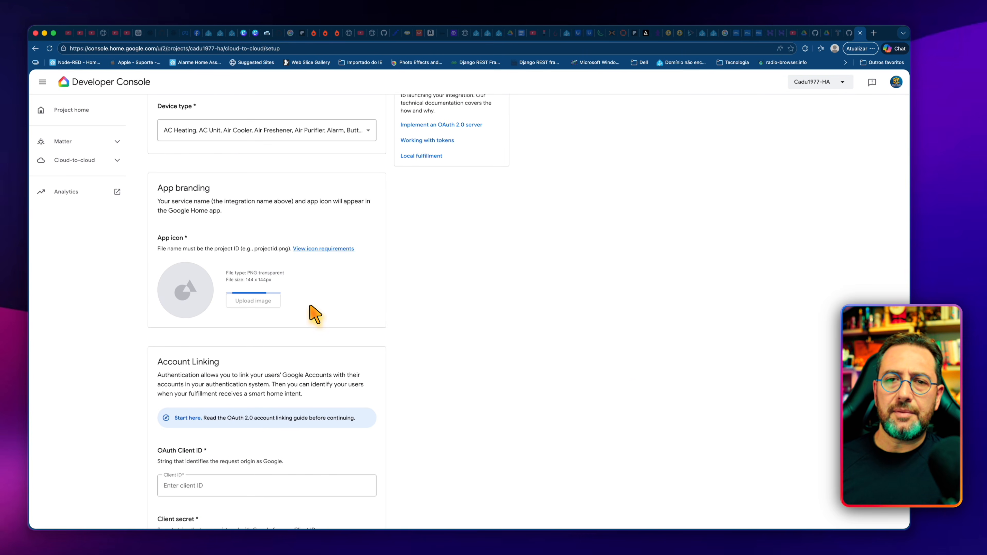
pyautogui.scroll(-5, 233, 309)
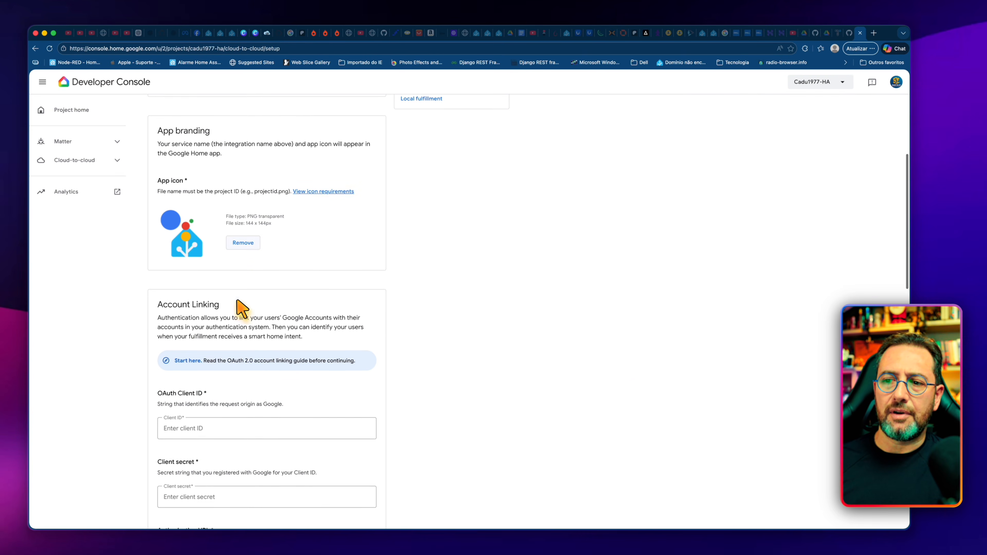
pyautogui.scroll(-1, 214, 318)
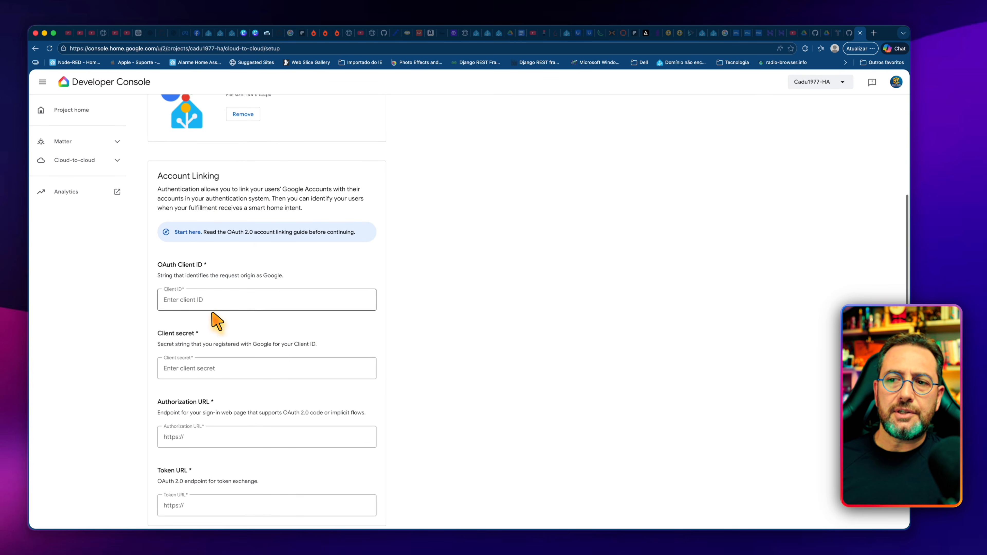
pyautogui.click(195, 300)
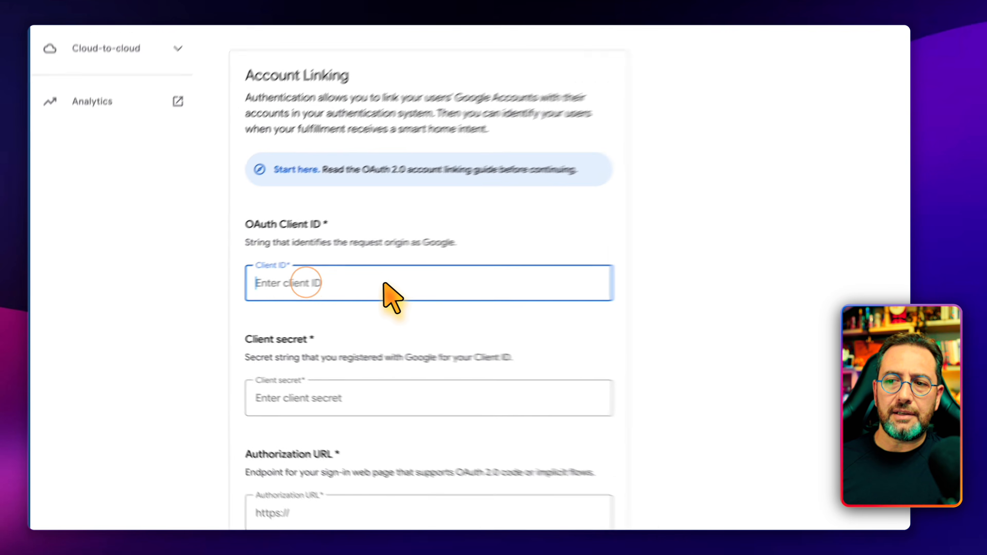
pyautogui.press('super+v')
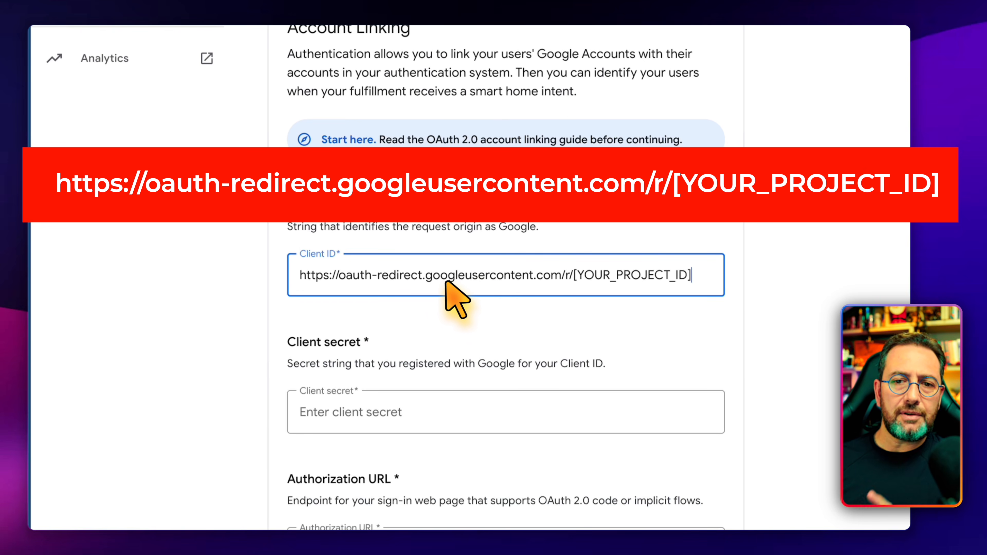
# Step: Replace the [YOUR_PROJECT_ID] placeholder in the OAuth Client ID with the project ID copied from the page address
pyautogui.moveTo(533, 274); pyautogui.dragTo(668, 273)
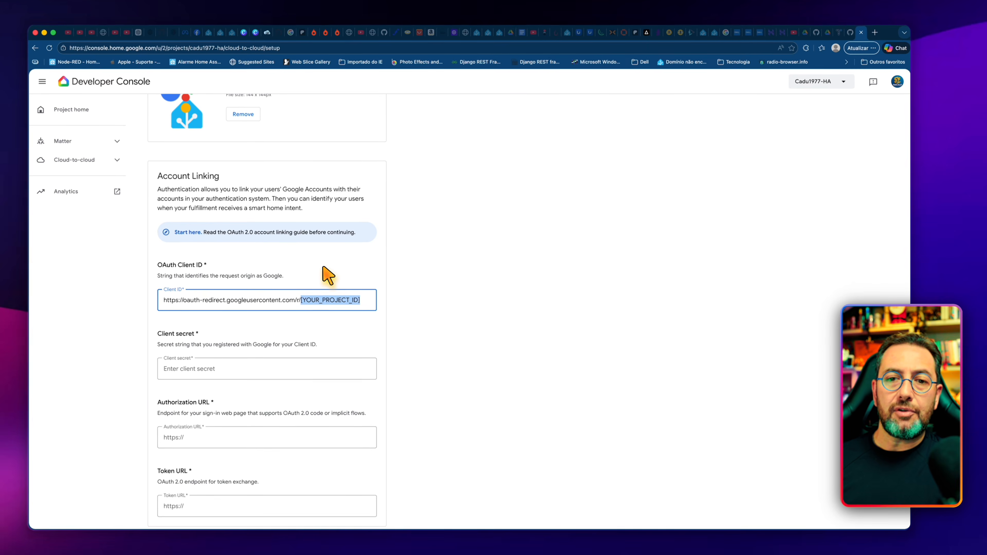
pyautogui.scroll(8, 327, 274)
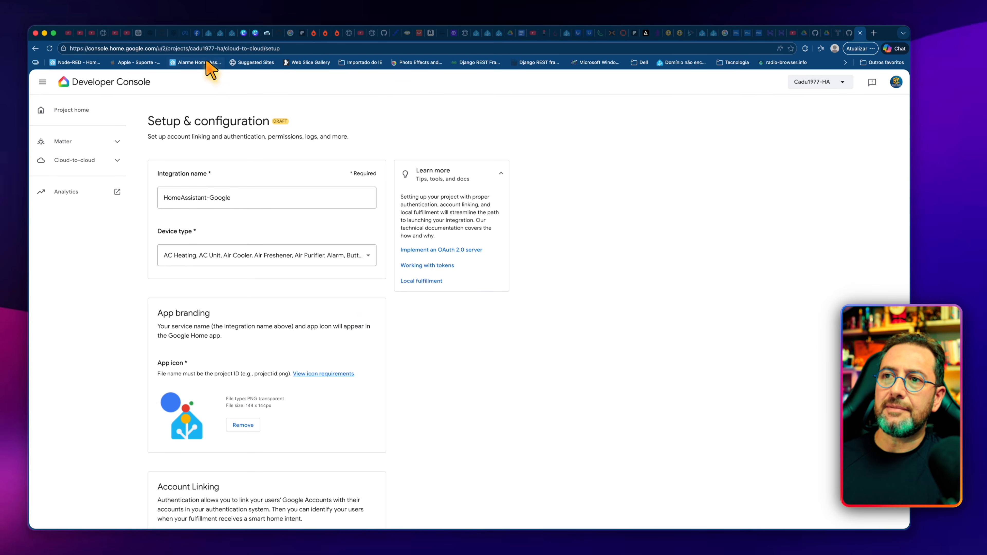
pyautogui.moveTo(190, 48); pyautogui.dragTo(210, 48)
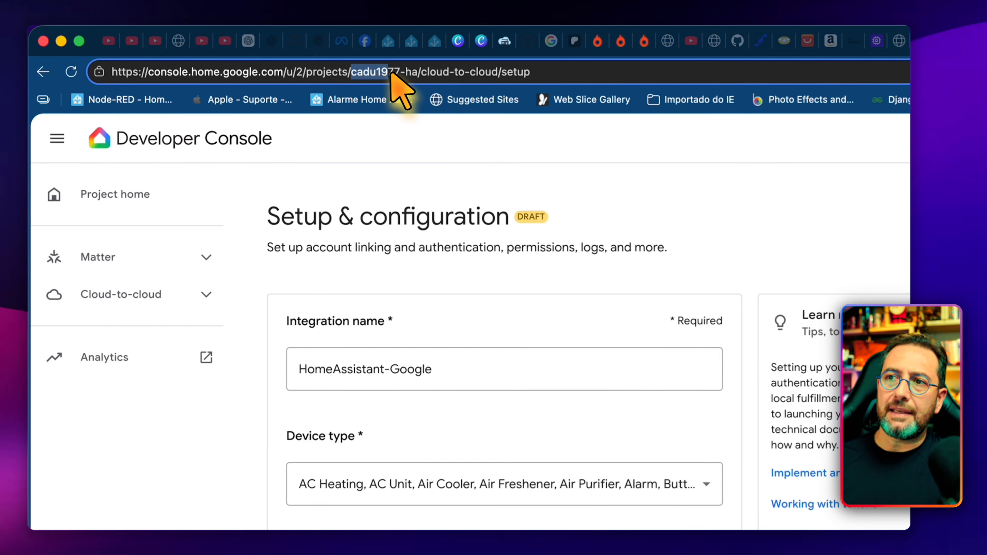
pyautogui.moveTo(392, 73); pyautogui.dragTo(419, 73)
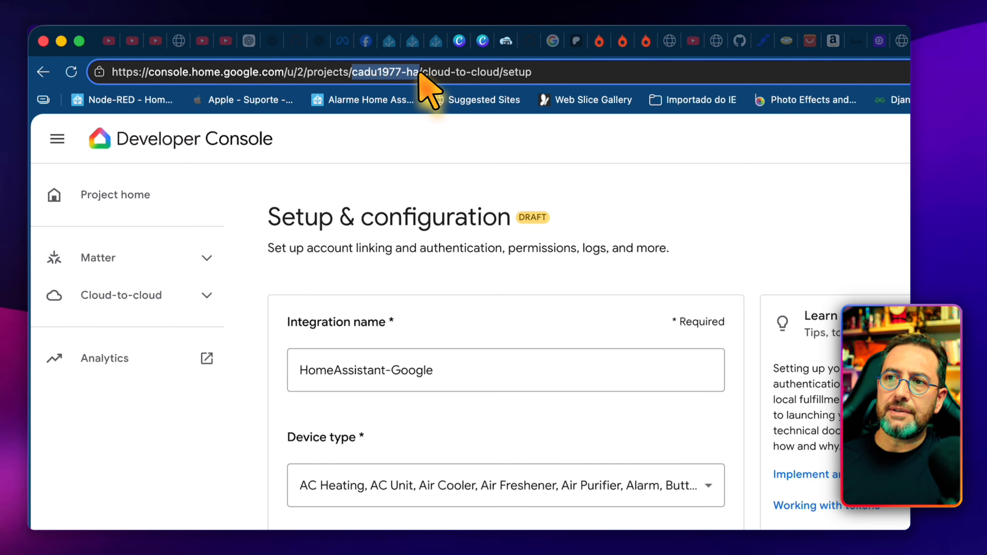
pyautogui.press('super+c')
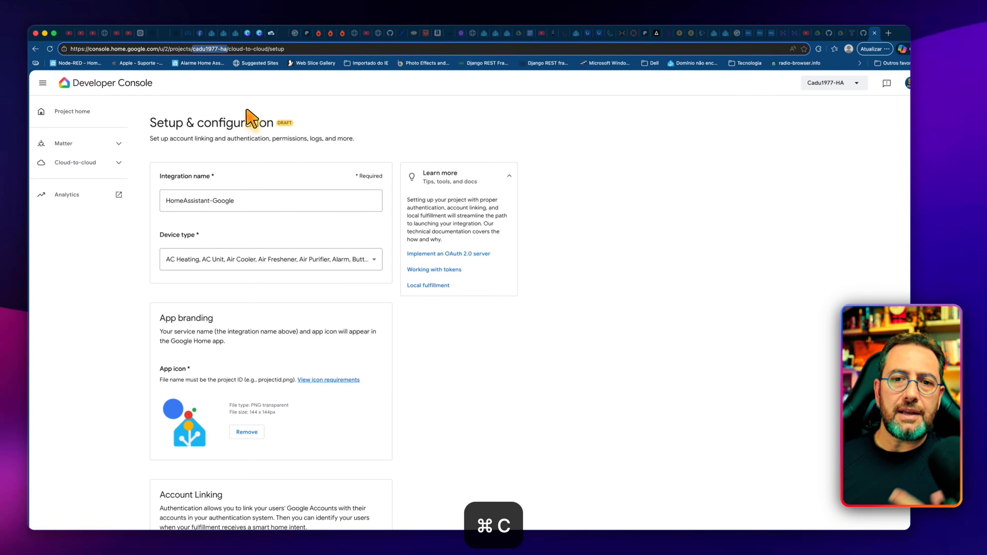
pyautogui.scroll(-5, 259, 153)
pyautogui.scroll(-3, 260, 159)
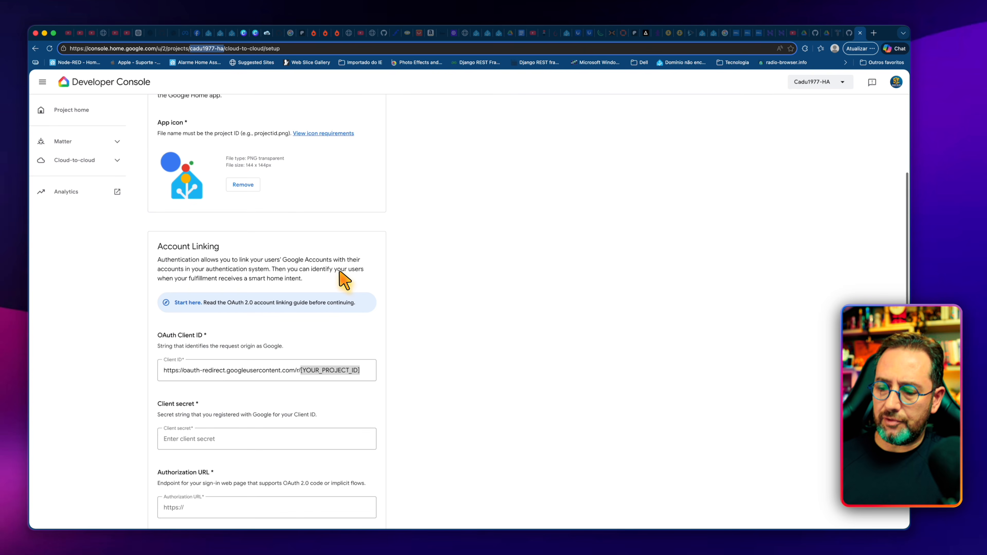
pyautogui.press('super+v')
pyautogui.moveTo(361, 368); pyautogui.dragTo(301, 369)
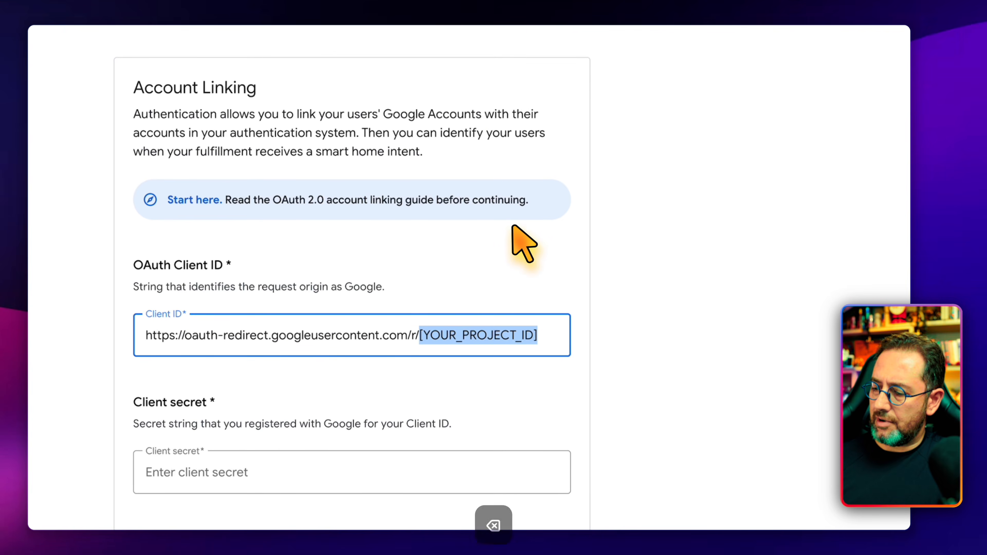
pyautogui.press('super+v')
# Step: Enter the client secret for account linking
pyautogui.scroll(-2, 340, 293)
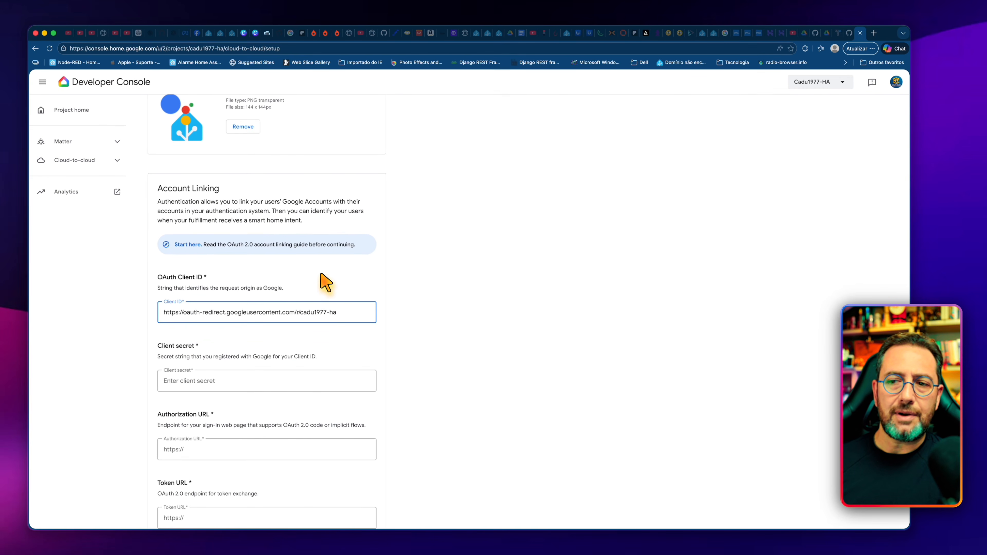
pyautogui.click(295, 381)
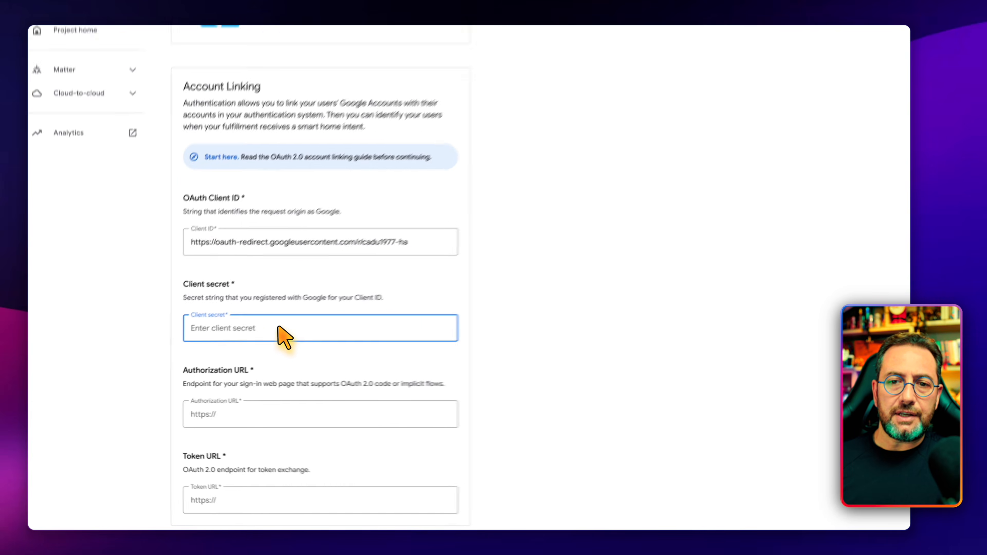
pyautogui.write('•••')
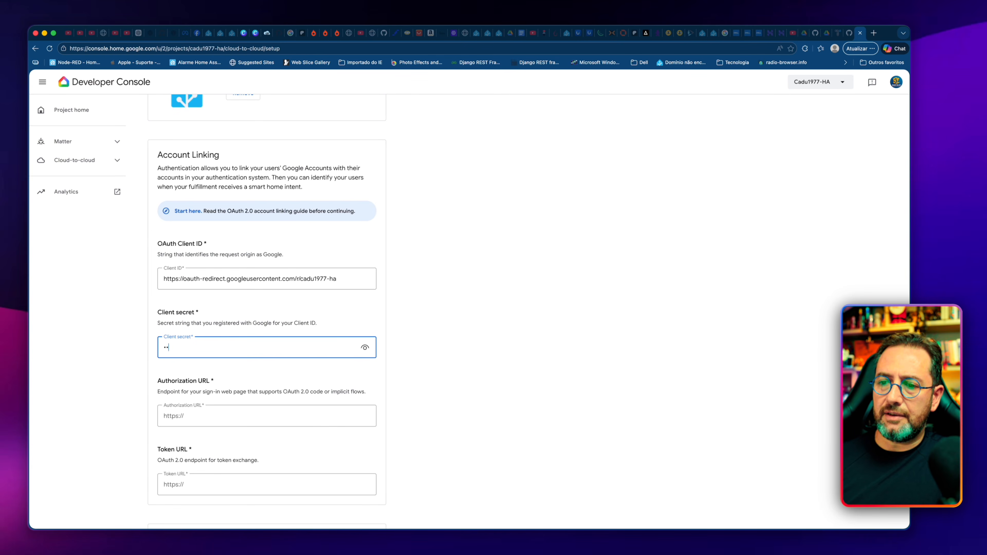
# Step: Set the Authorization URL to the https address of the Home Assistant domain followed by /auth/authorize
pyautogui.scroll(-2, 245, 354)
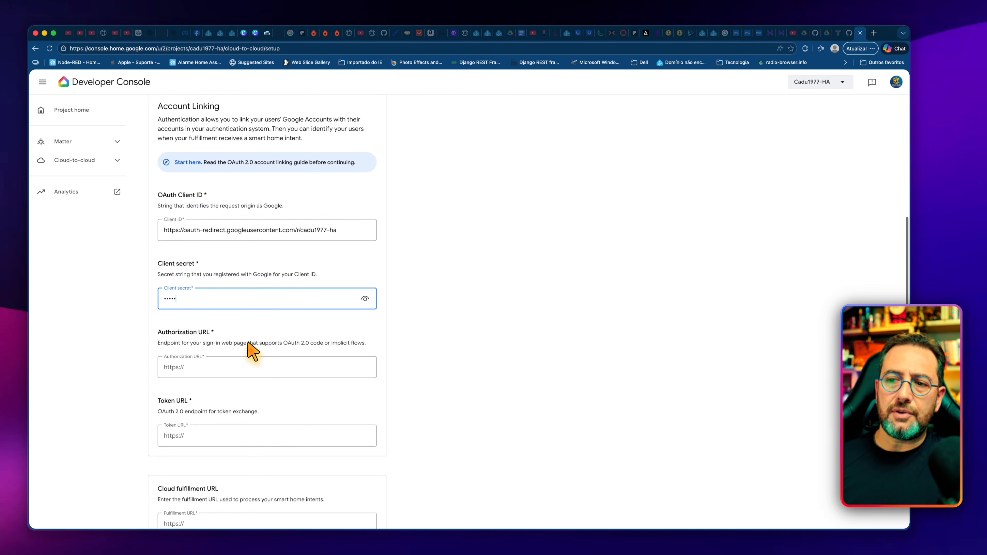
pyautogui.scroll(-1, 274, 340)
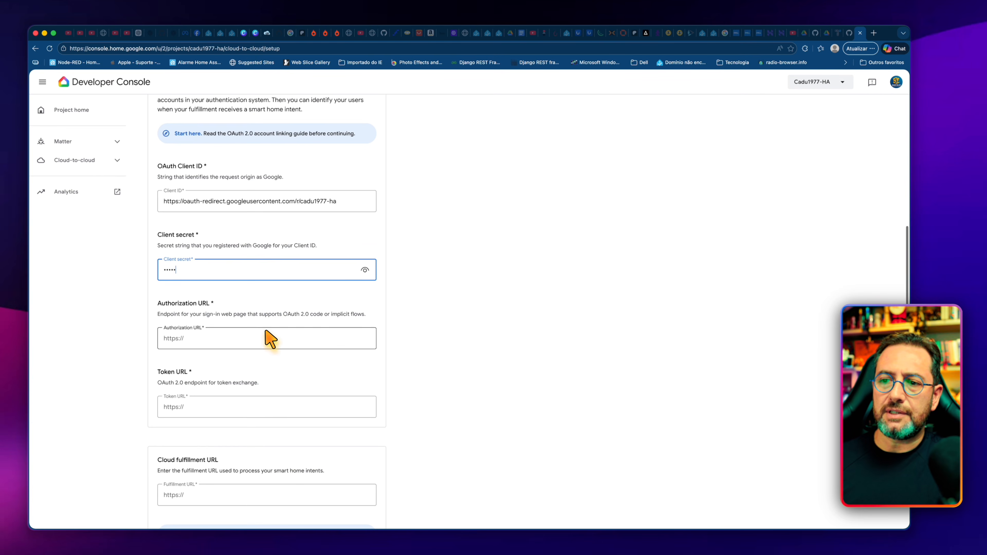
pyautogui.click(252, 335)
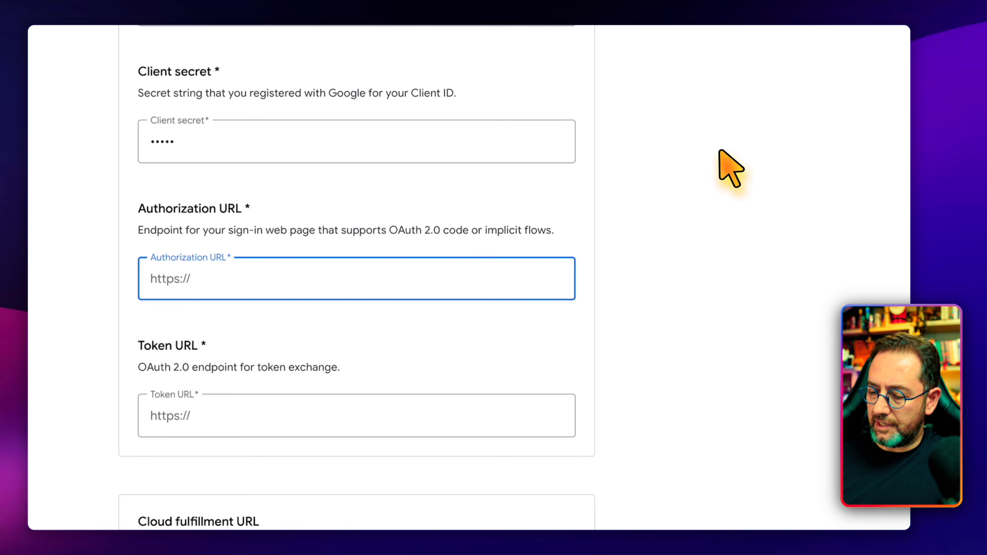
pyautogui.write('s:/')
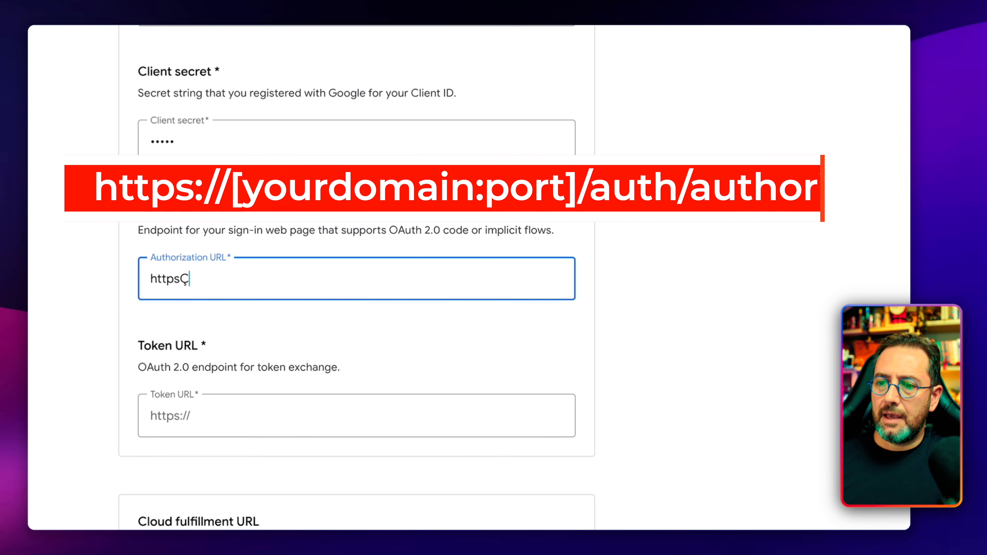
pyautogui.write('/')
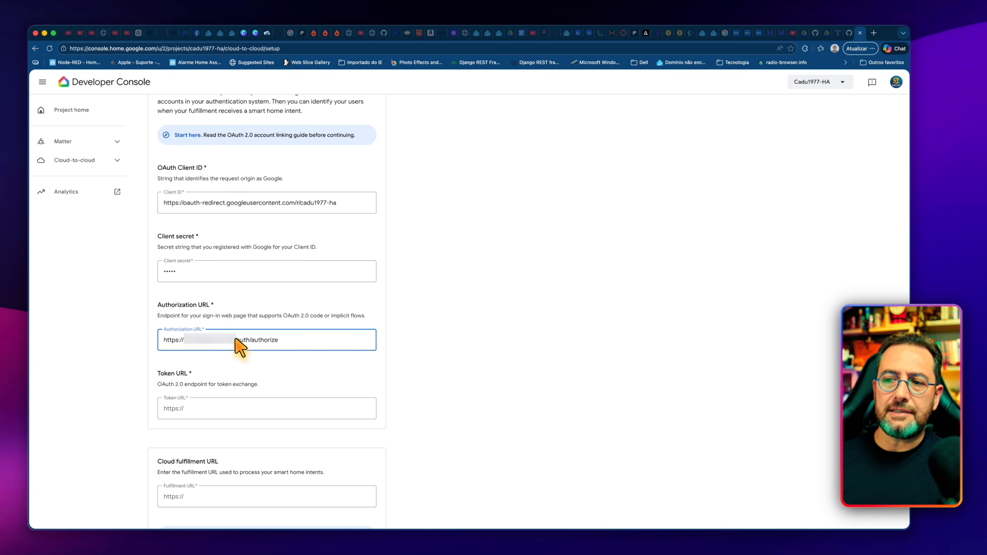
# Step: Set the Token URL to the https address of the Home Assistant domain followed by /auth/token
pyautogui.press('Tab')
pyautogui.scroll(-3, 234, 376)
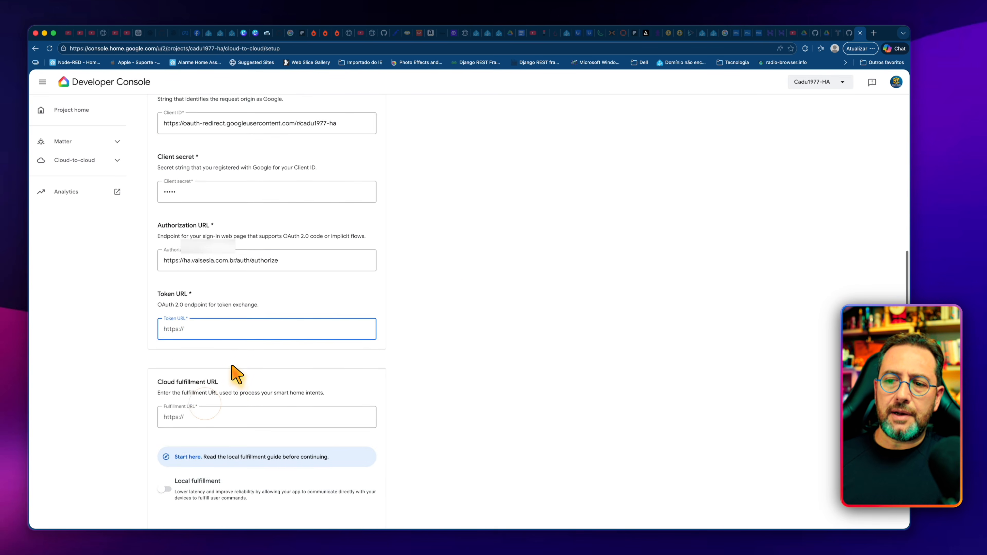
pyautogui.write('https')
pyautogui.write('://h')
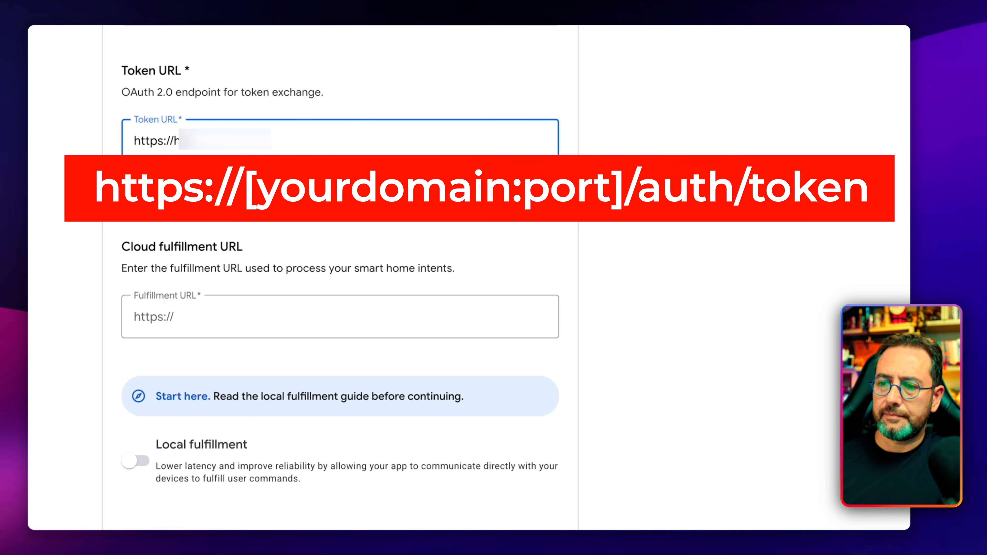
pyautogui.press('super+v')
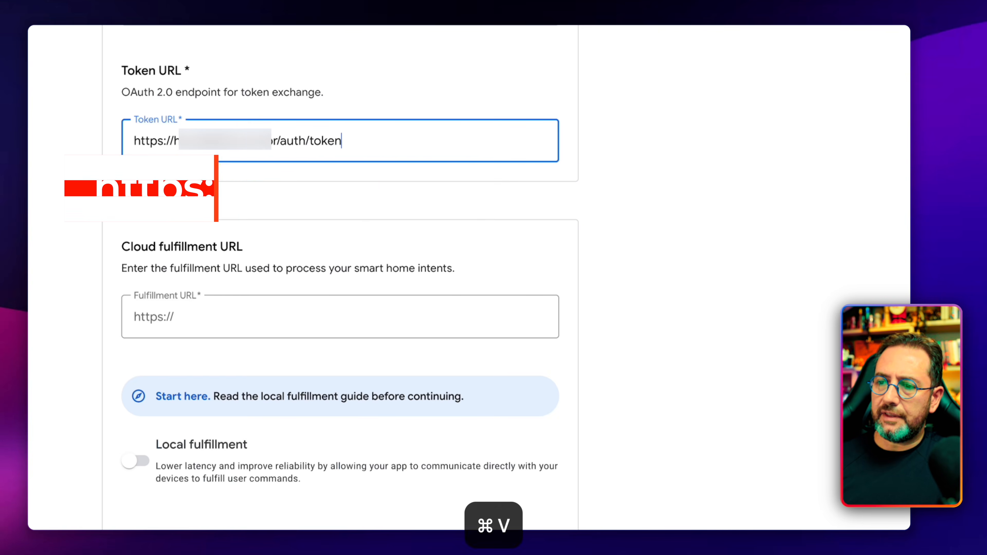
# Step: Set the cloud Fulfillment URL to the https address of the Home Assistant domain followed by /api/google_assistant
pyautogui.scroll(-2, 284, 198)
pyautogui.click(310, 277)
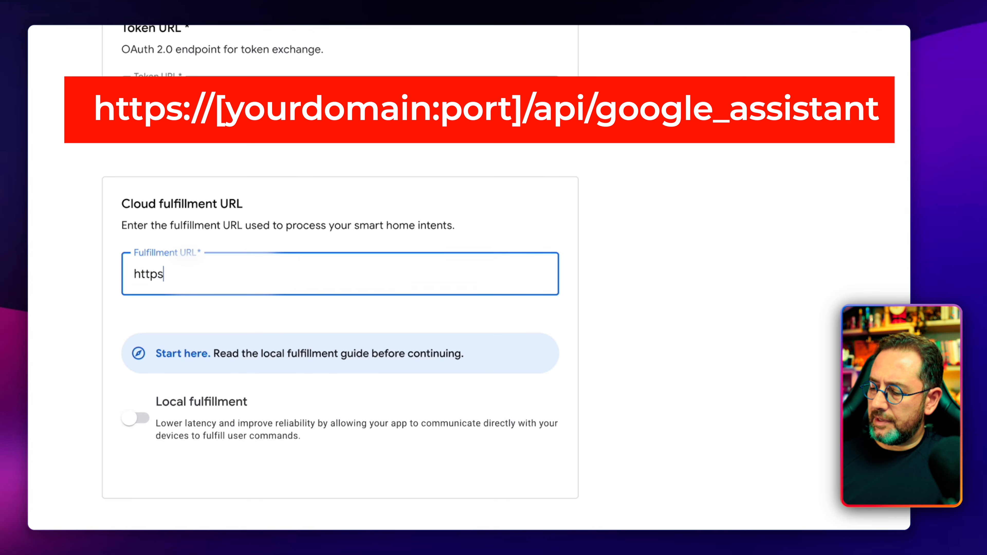
pyautogui.write('https://ha')
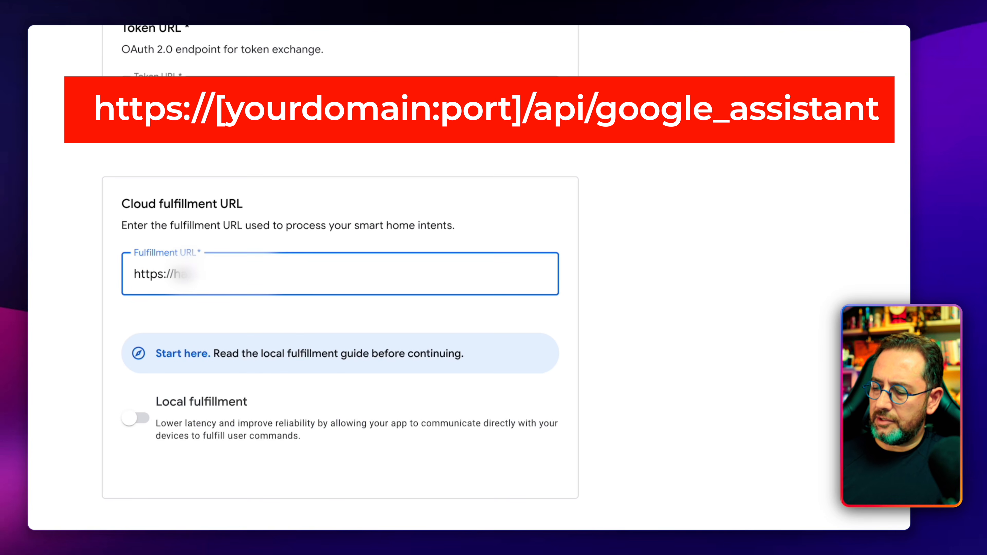
pyautogui.write('.xxxxxxx.com.br')
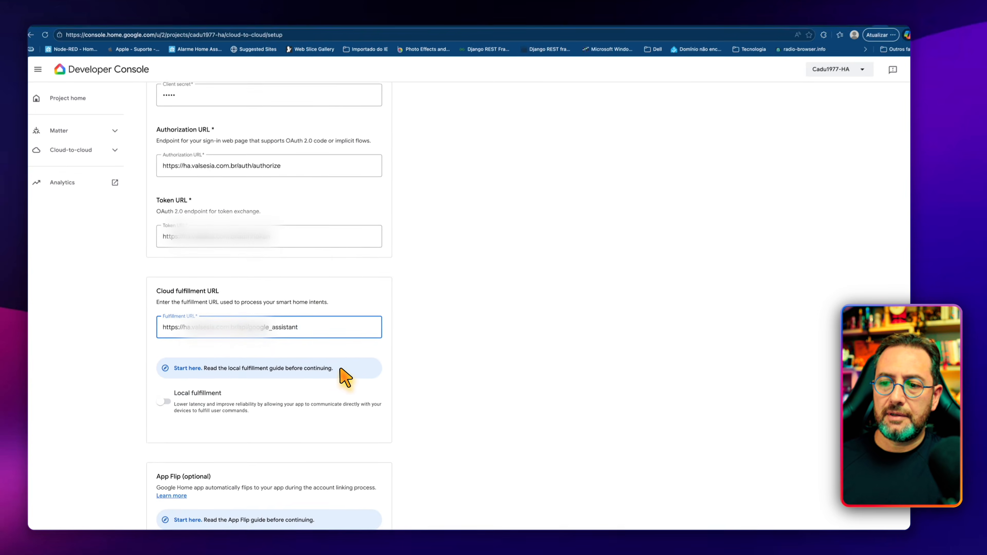
# Step: Add the scopes email and name, and save the integration's setup
pyautogui.scroll(-2, 345, 378)
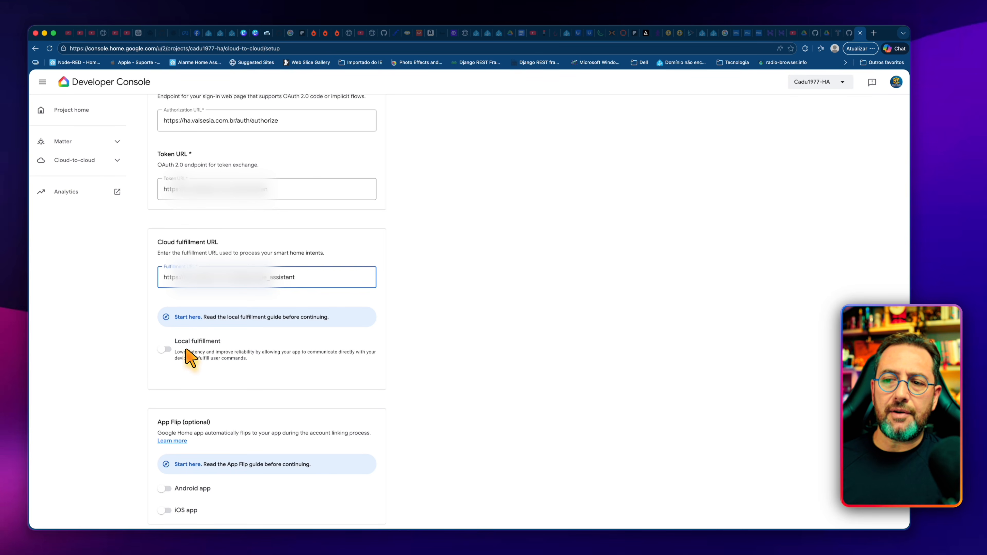
pyautogui.scroll(-10, 190, 356)
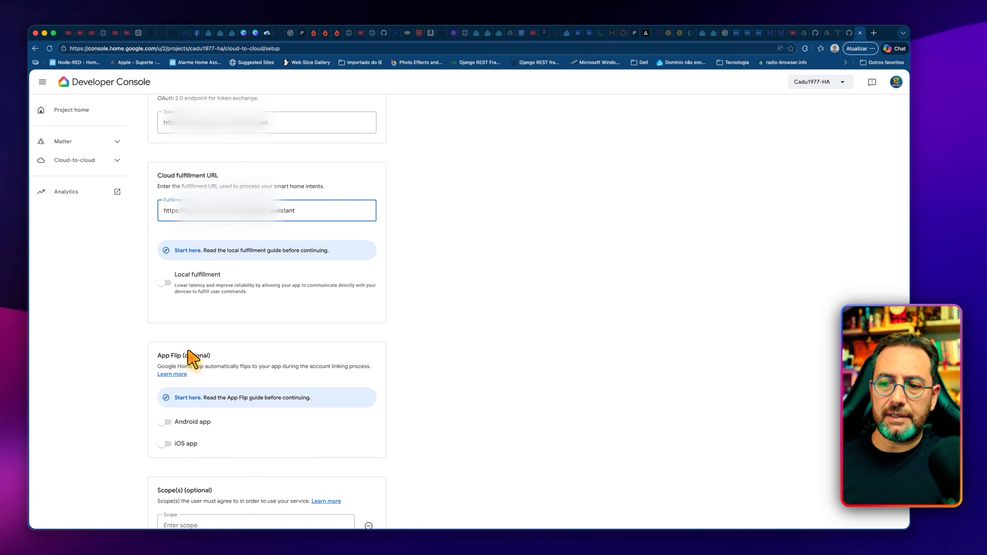
pyautogui.click(192, 284)
pyautogui.write('email')
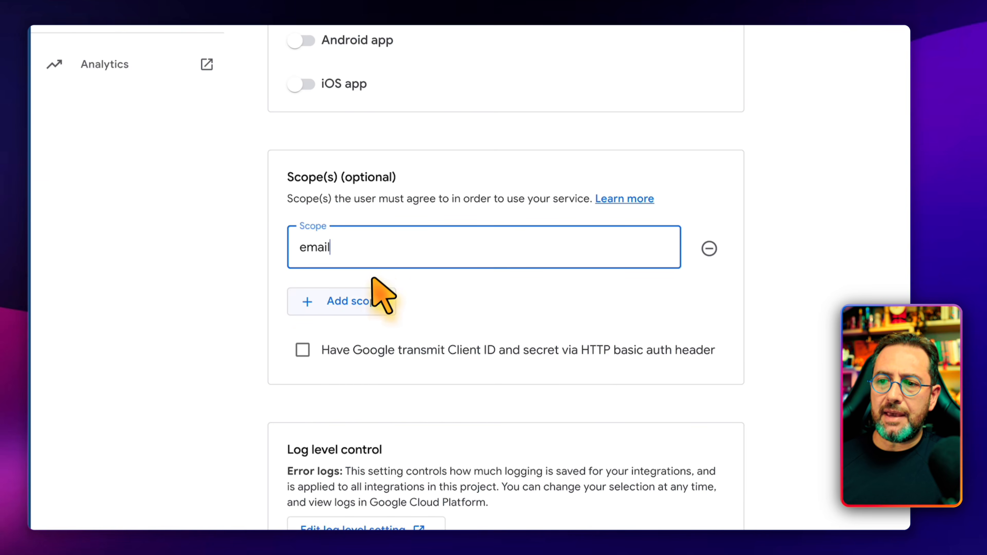
pyautogui.click(364, 307)
pyautogui.click(349, 309)
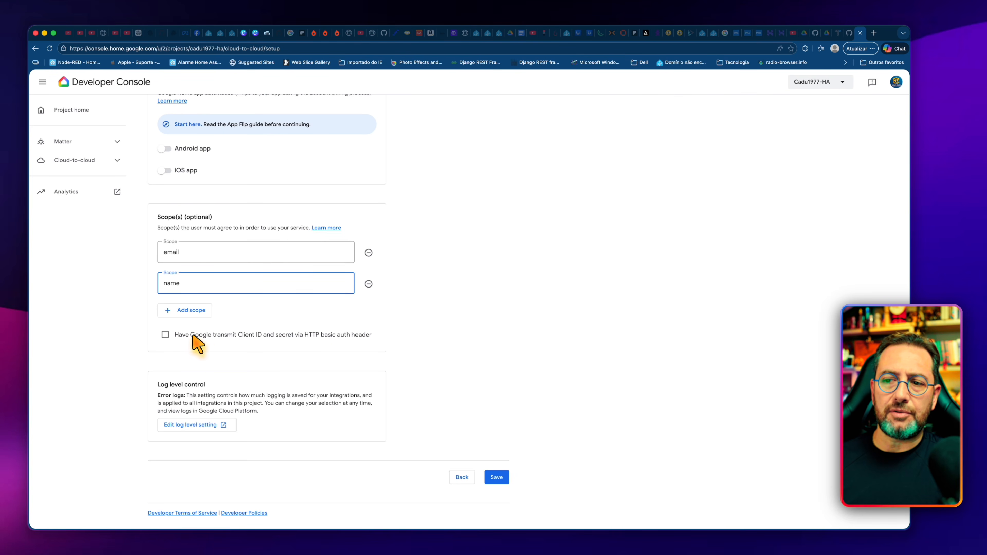
pyautogui.click(497, 477)
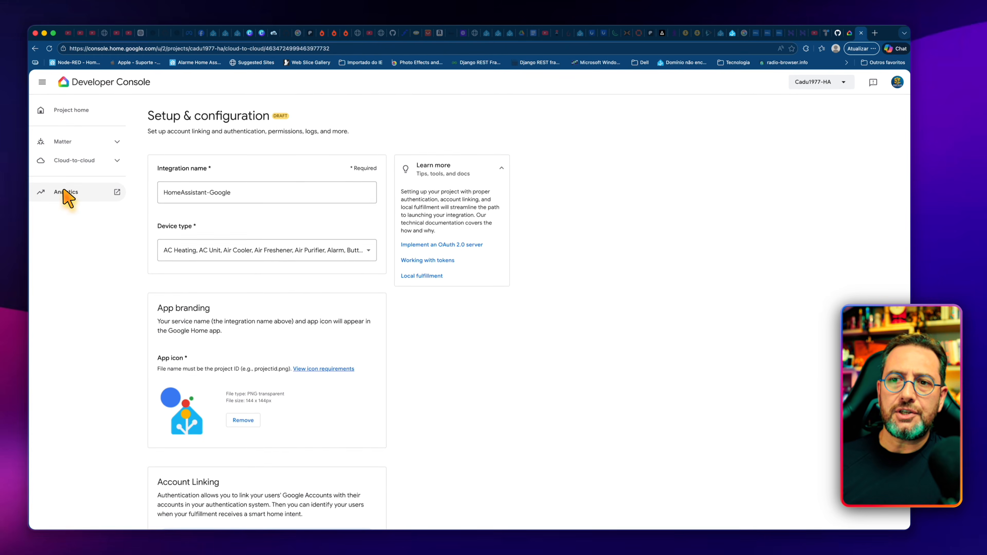
# Step: Open the project's analytics in Google Cloud and accept the terms of service and e-mail updates with Brasil as the country
pyautogui.click(72, 197)
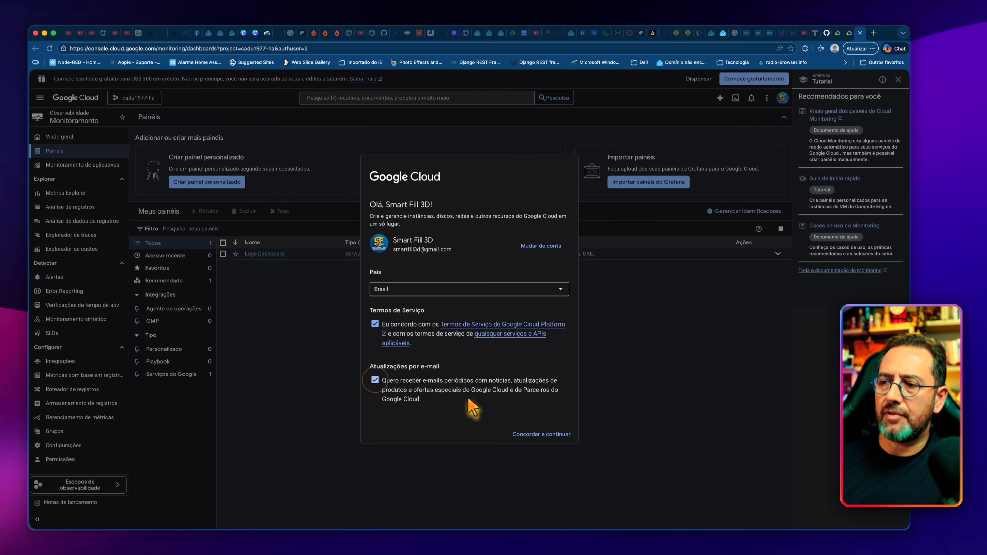
pyautogui.click(541, 434)
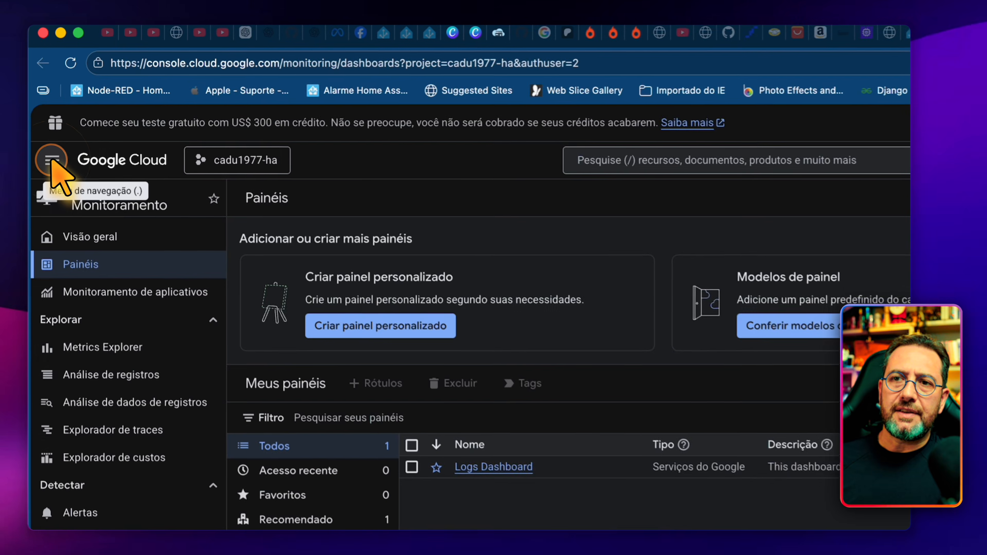
# Step: Open the Credenciais page under APIs e serviços for the cadu1977-ha project
pyautogui.click(51, 159)
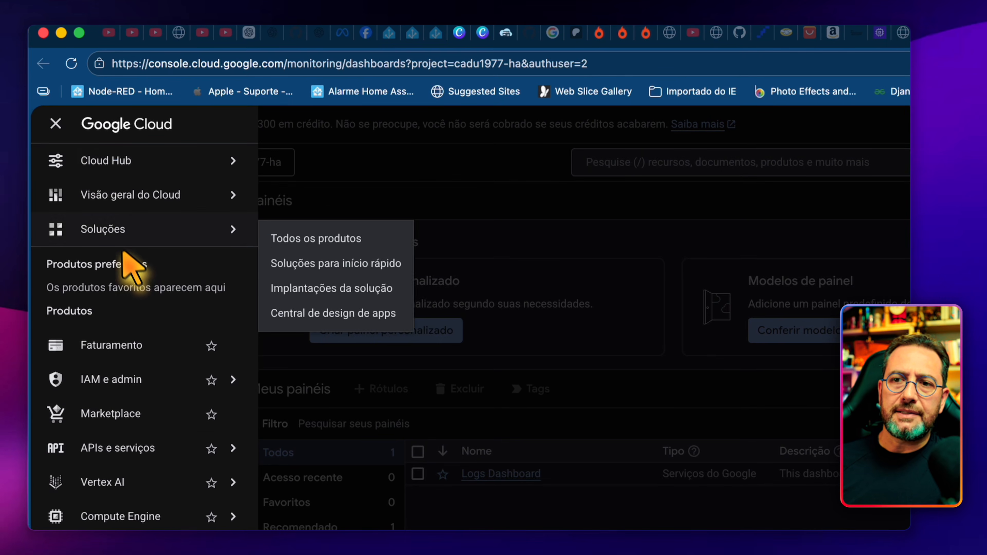
pyautogui.moveTo(131, 367)
pyautogui.moveTo(151, 429)
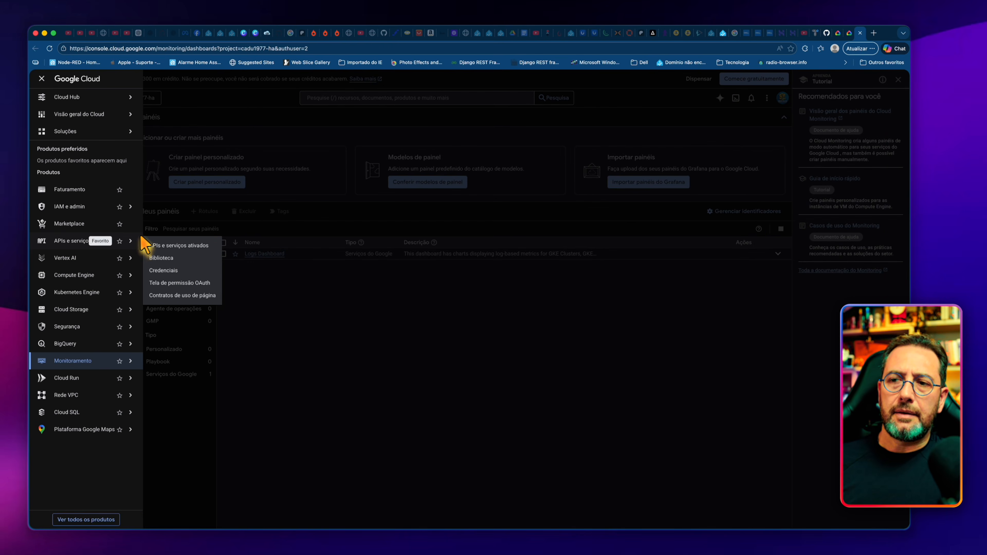
pyautogui.click(164, 270)
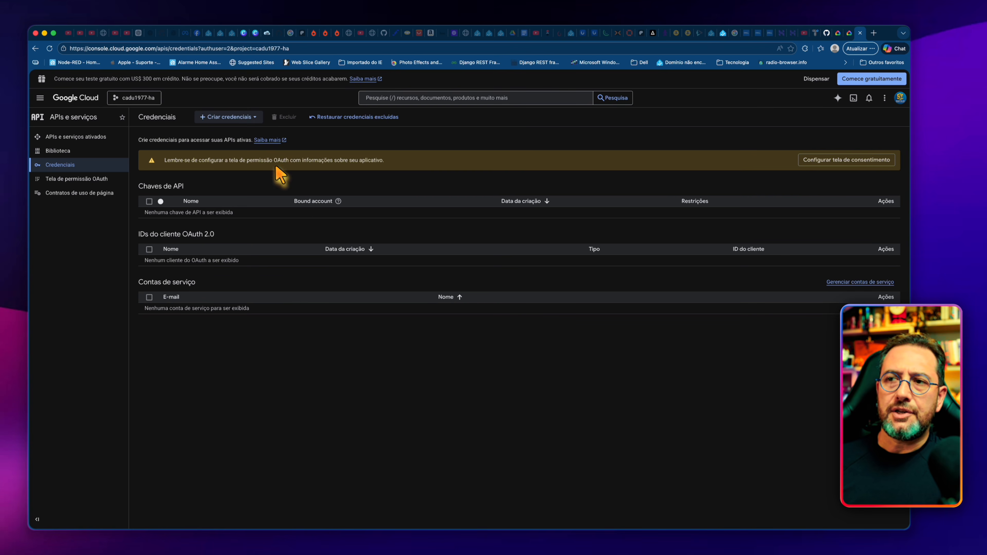
# Step: Create a service account credential with the name ServicoHomeAssistant and continue to its permissions
pyautogui.click(253, 116)
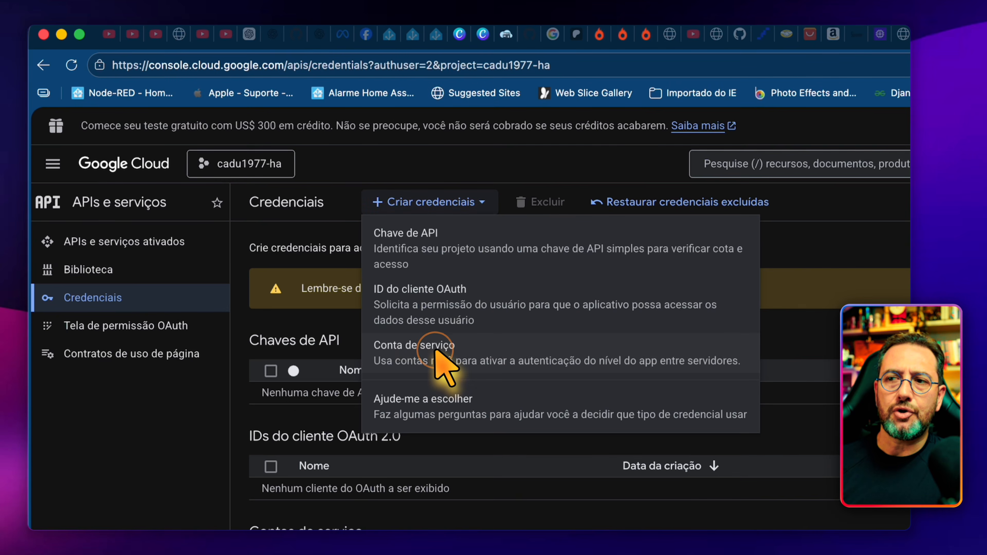
pyautogui.click(428, 359)
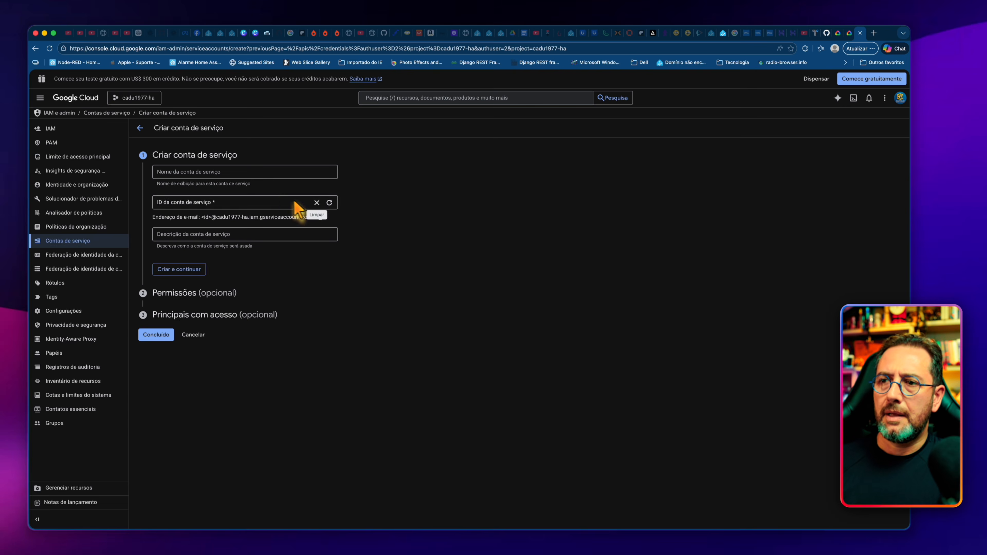
pyautogui.click(215, 177)
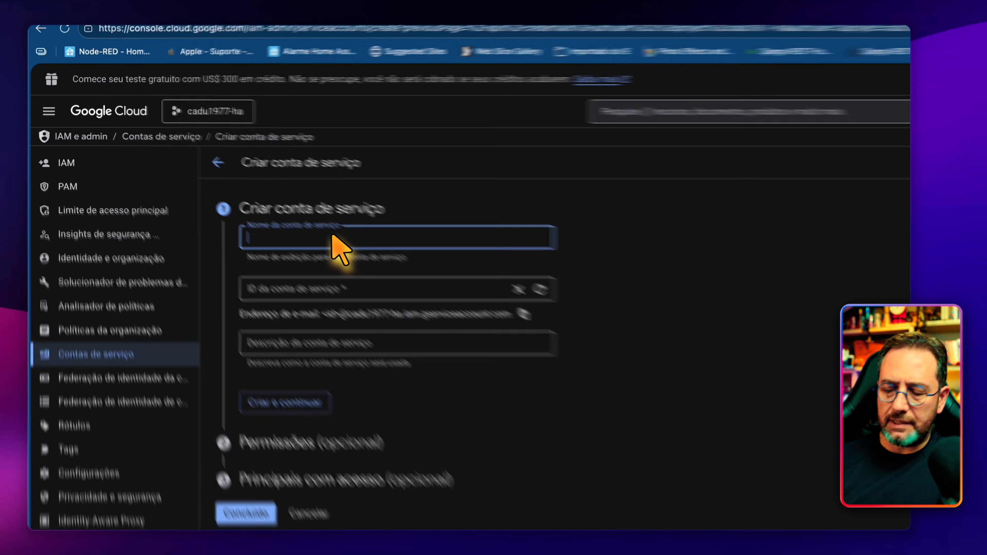
pyautogui.write('S')
pyautogui.write('ervi o')
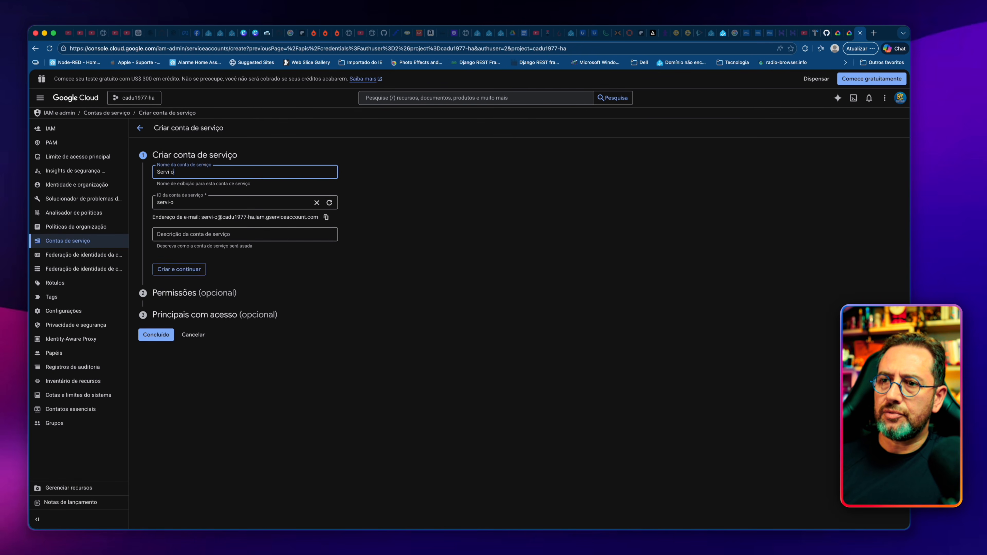
pyautogui.write('ço')
pyautogui.write('HomeAssistant')
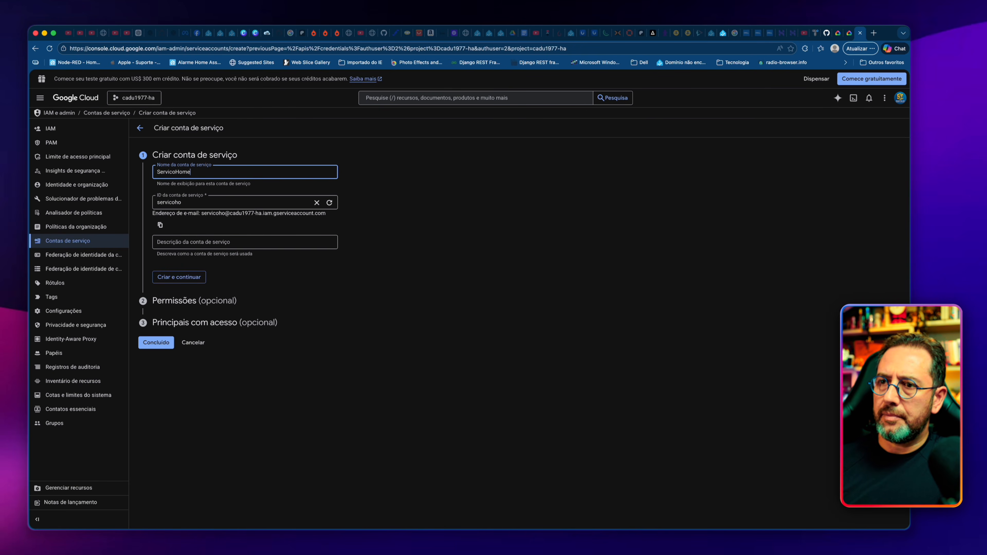
pyautogui.click(198, 277)
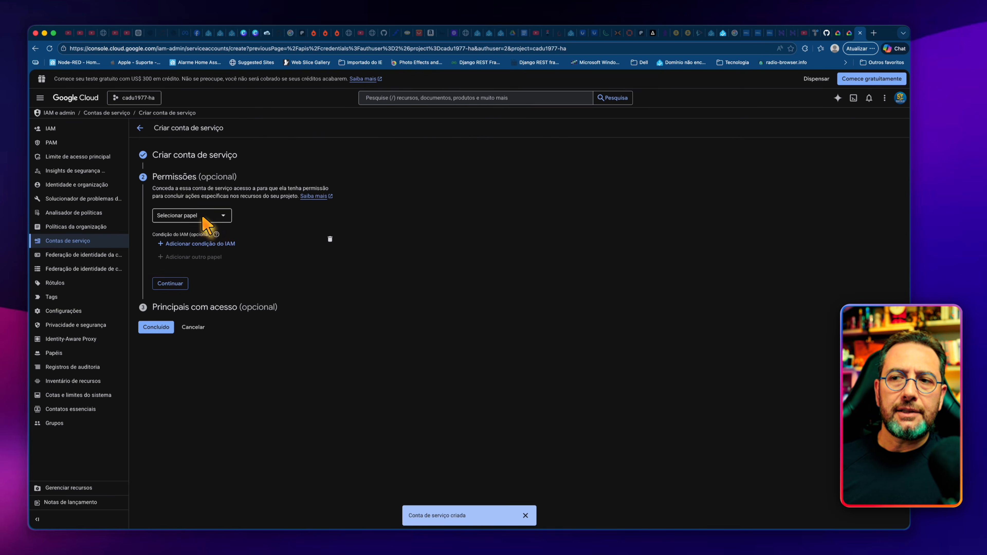
# Step: Assign the service account the role Criador do token da conta de serviço and finish creating it without adding principals
pyautogui.click(203, 216)
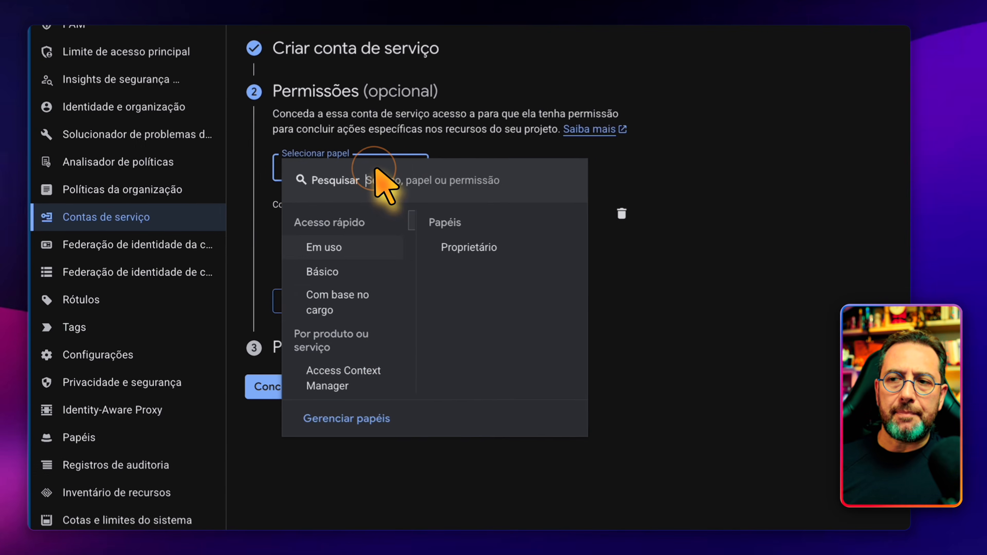
pyautogui.scroll(-10, 380, 354)
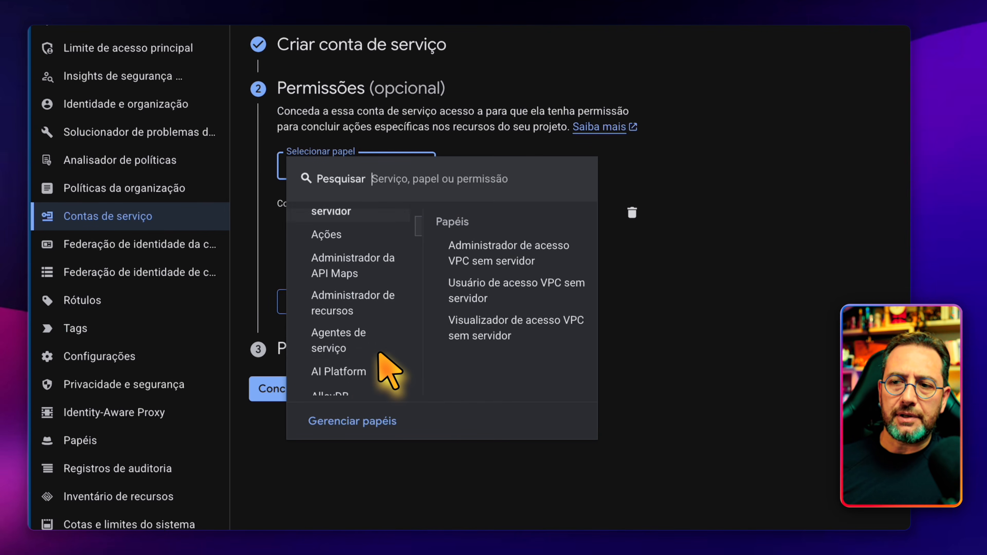
pyautogui.scroll(-15, 380, 354)
pyautogui.click(336, 334)
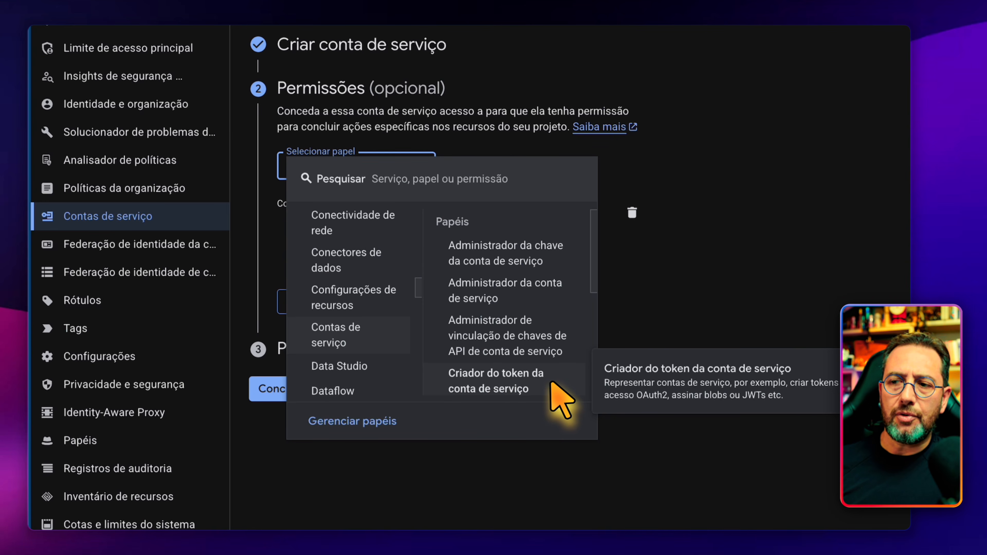
pyautogui.scroll(-2, 531, 405)
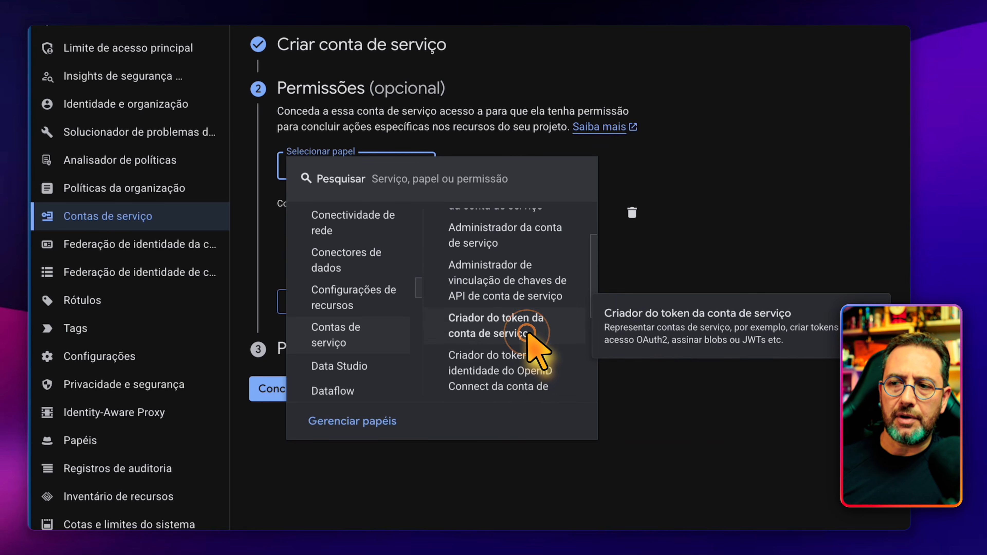
pyautogui.click(528, 288)
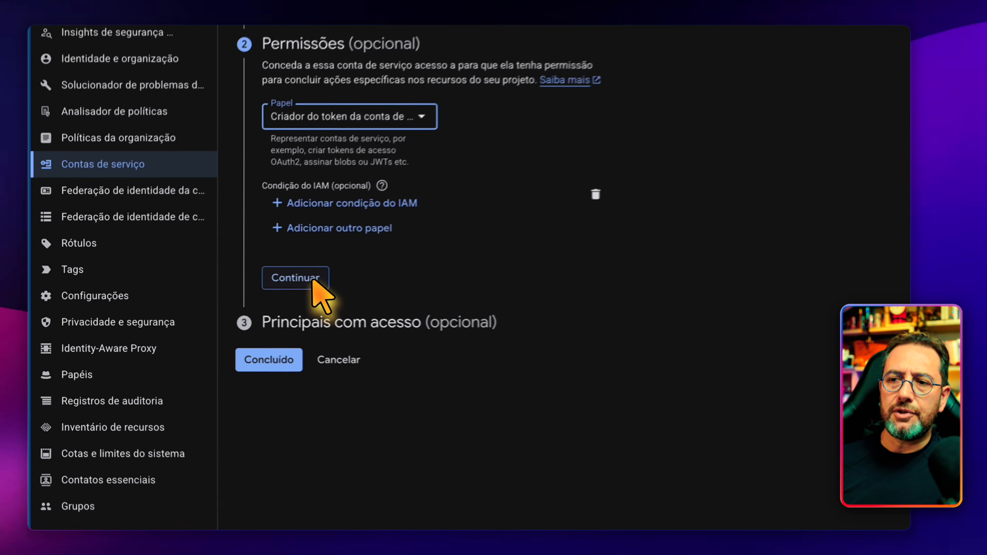
pyautogui.click(314, 282)
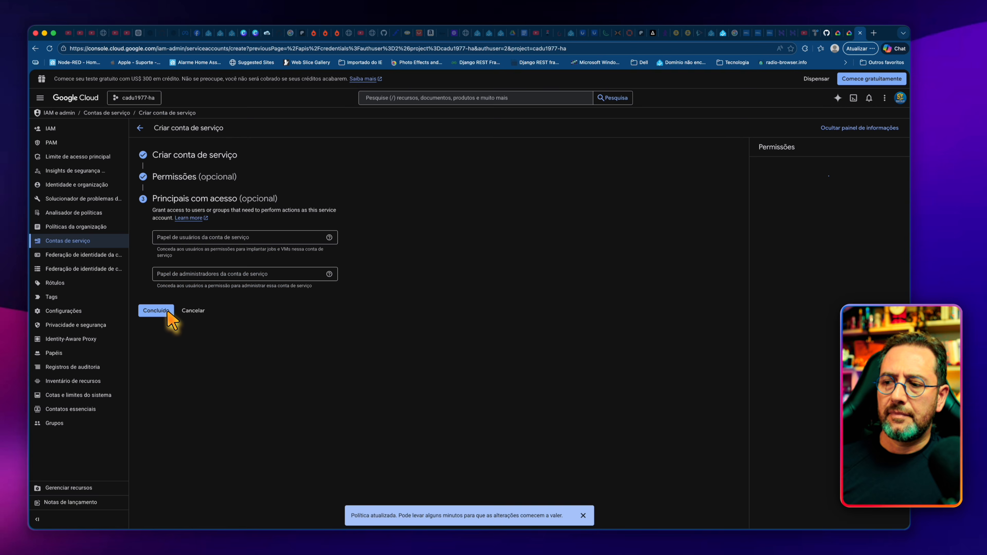
pyautogui.click(155, 310)
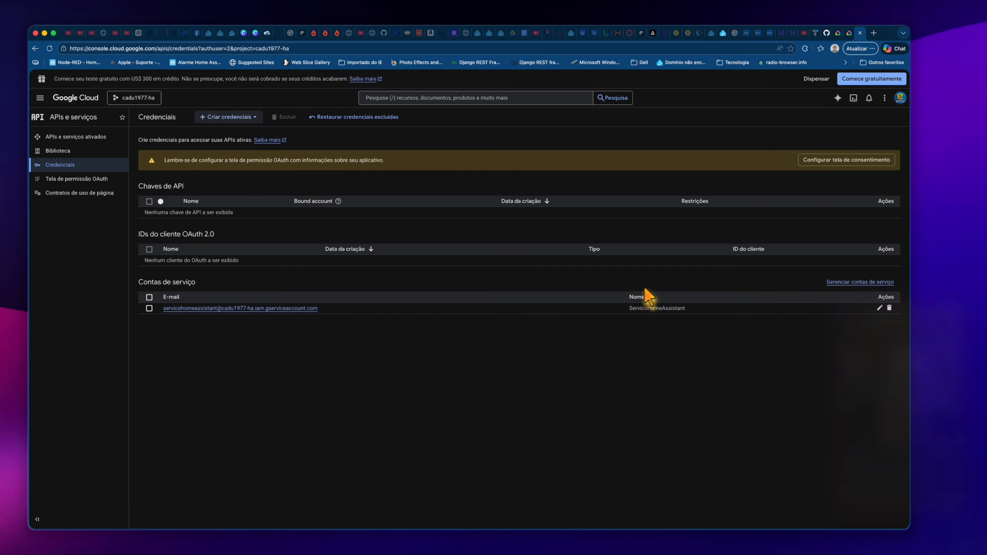
# Step: Create a new JSON private key for the ServicoHomeAssistant service account and download it to the computer
pyautogui.click(880, 308)
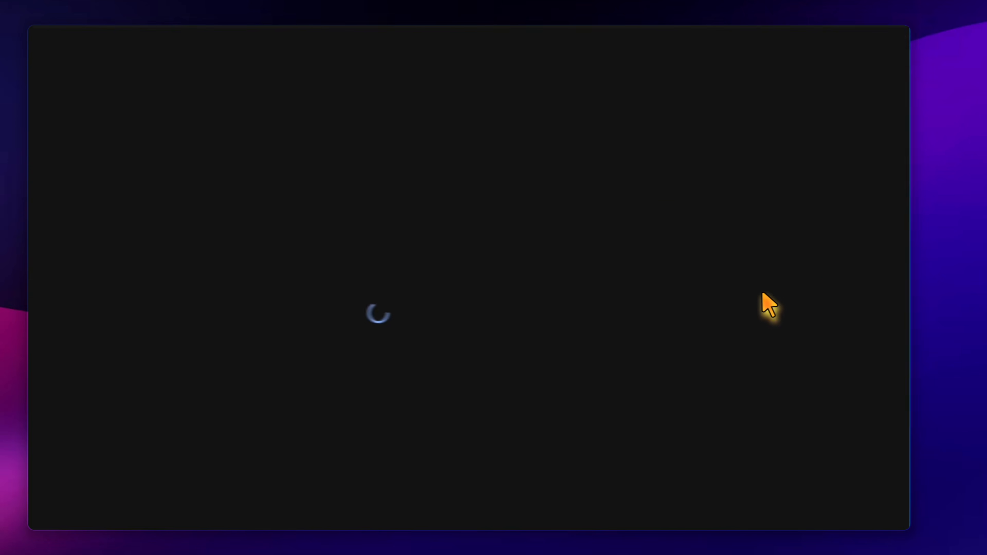
pyautogui.click(288, 145)
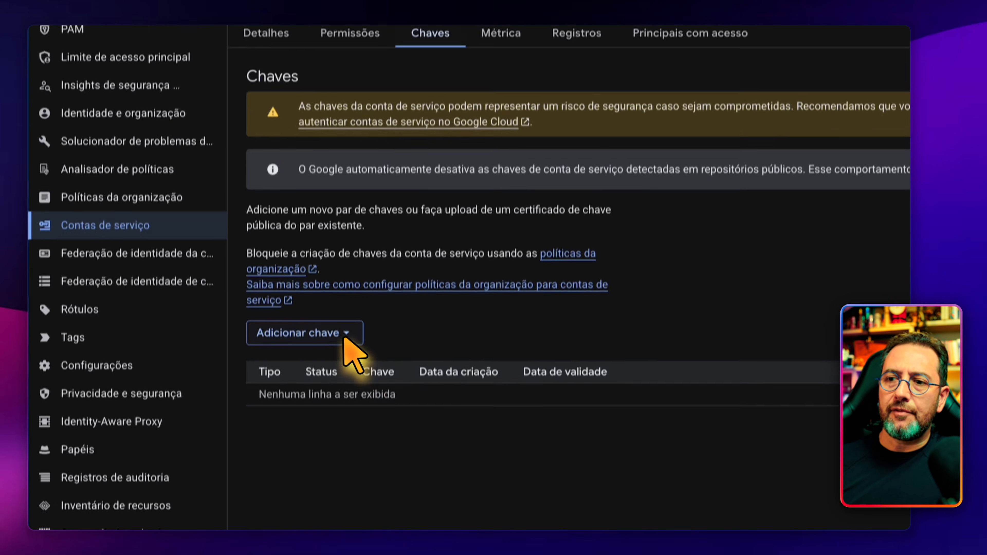
pyautogui.click(340, 450)
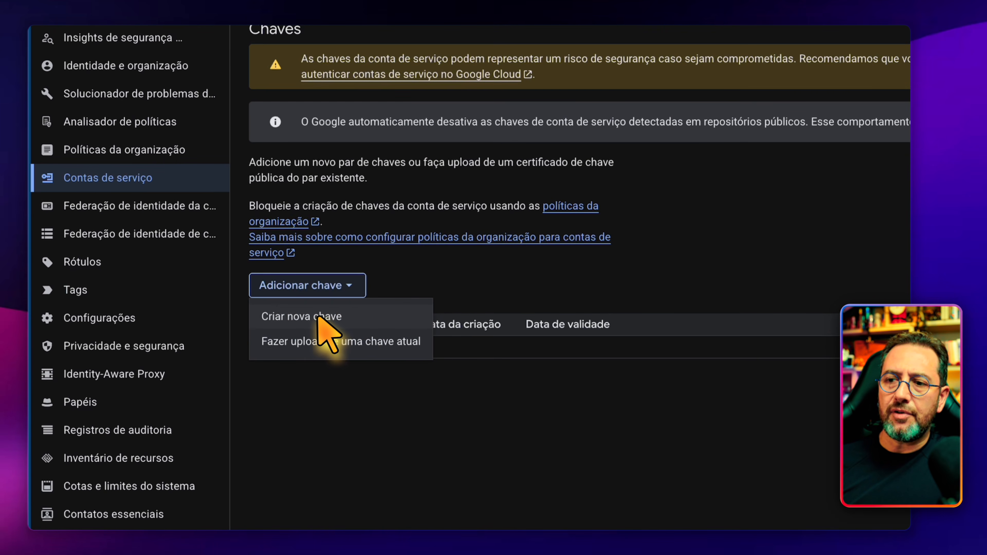
pyautogui.click(325, 317)
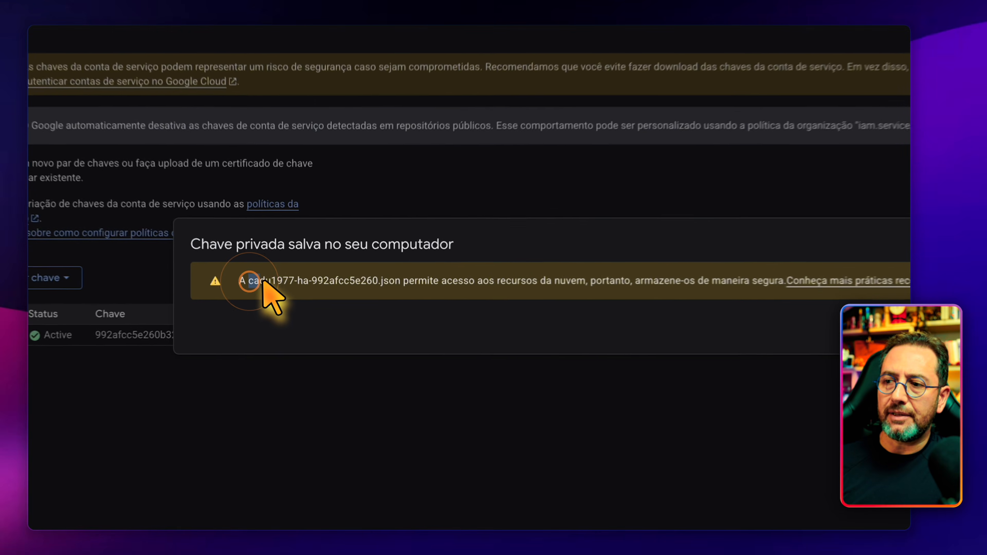
pyautogui.moveTo(286, 297); pyautogui.dragTo(408, 279)
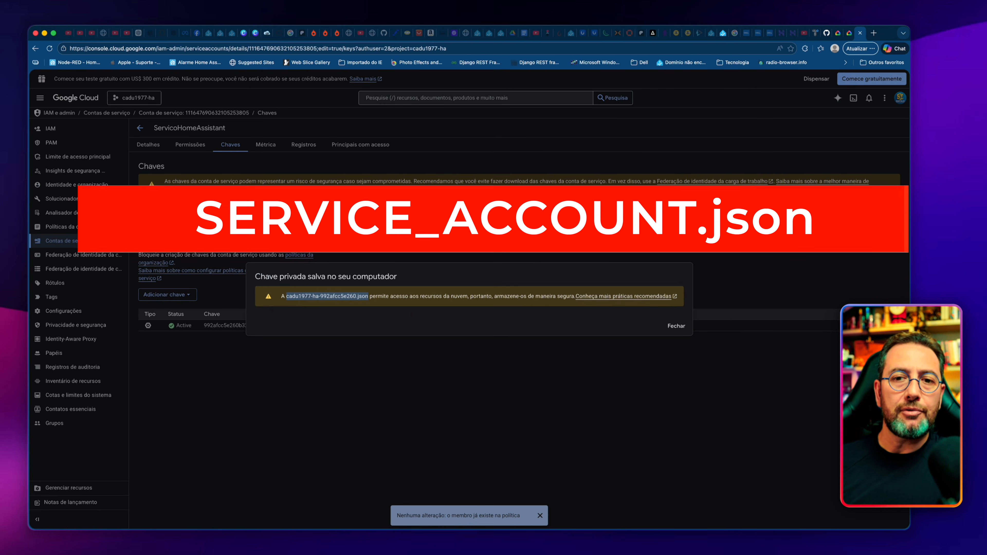
pyautogui.click(677, 327)
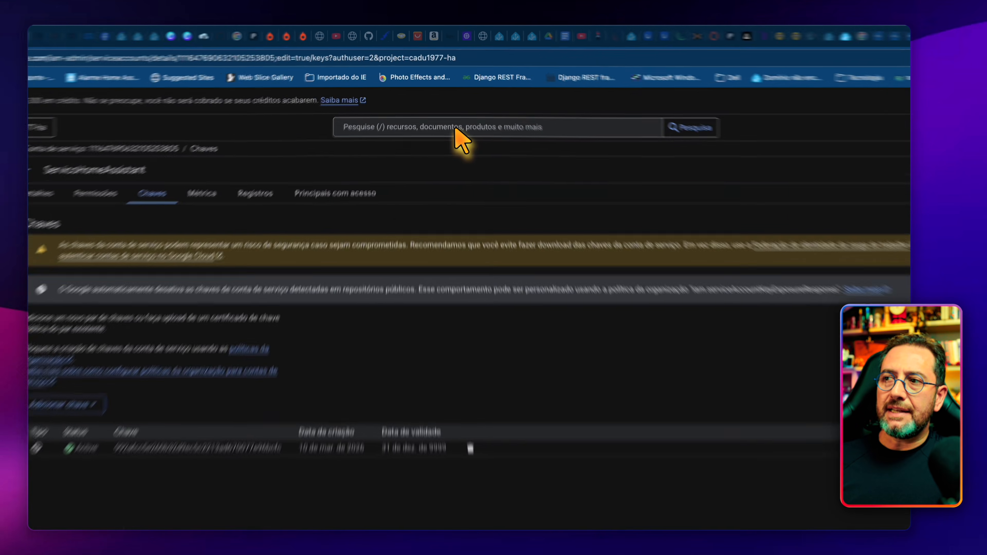
# Step: Search for homegra and enable the HomeGraph API for the project
pyautogui.click(449, 99)
pyautogui.write('homegra')
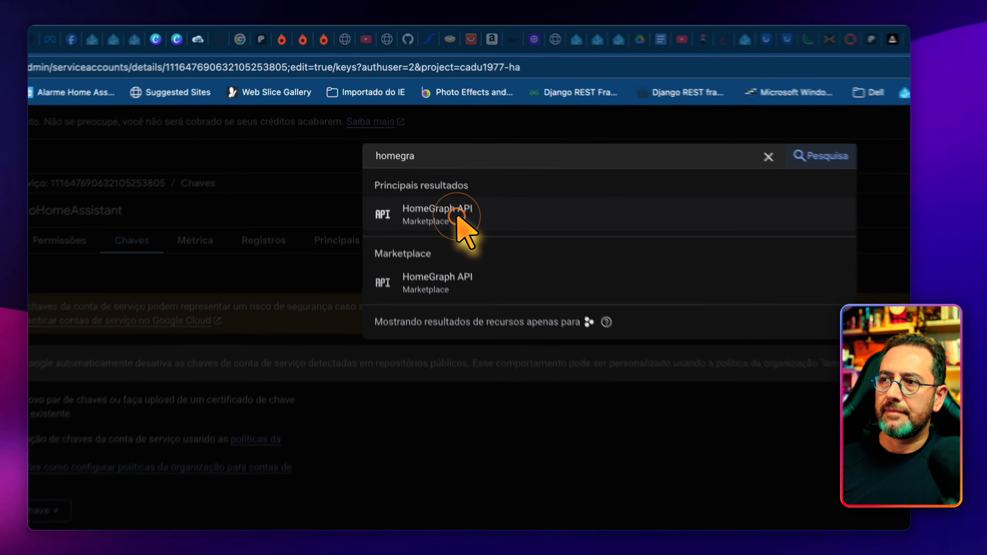
pyautogui.click(413, 134)
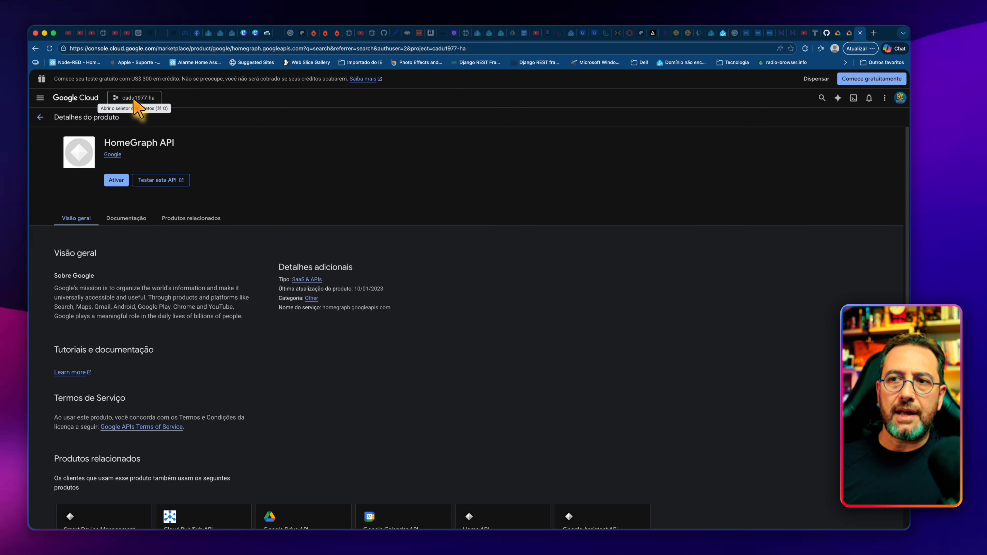
pyautogui.click(118, 181)
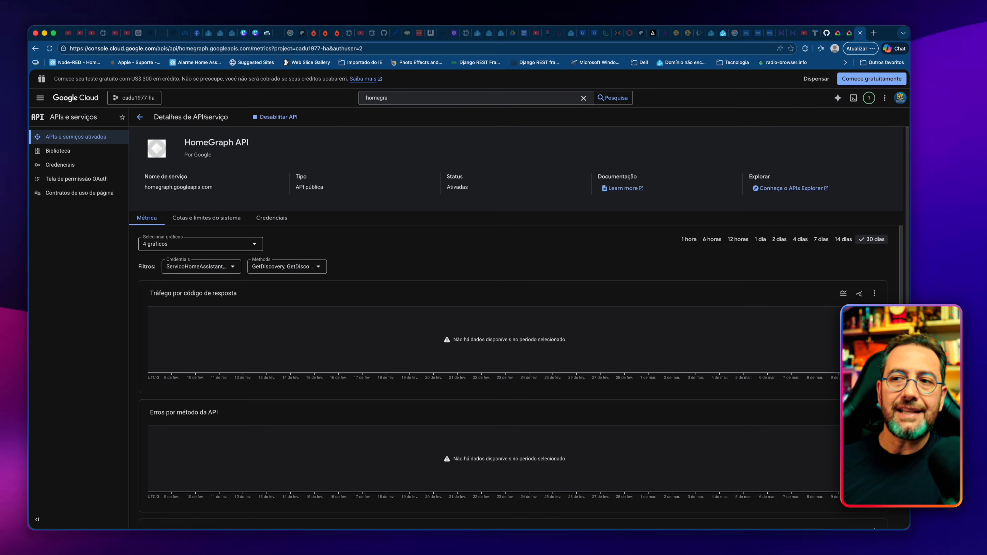
# Step: Switch to Home Assistant and open the homeassistant folder's file list in the File editor
pyautogui.click(208, 32)
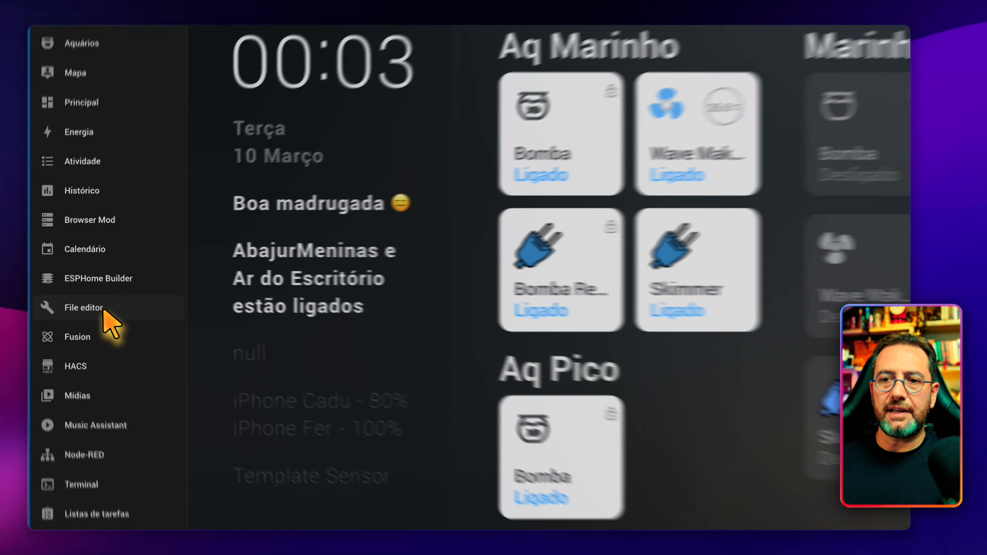
pyautogui.click(104, 312)
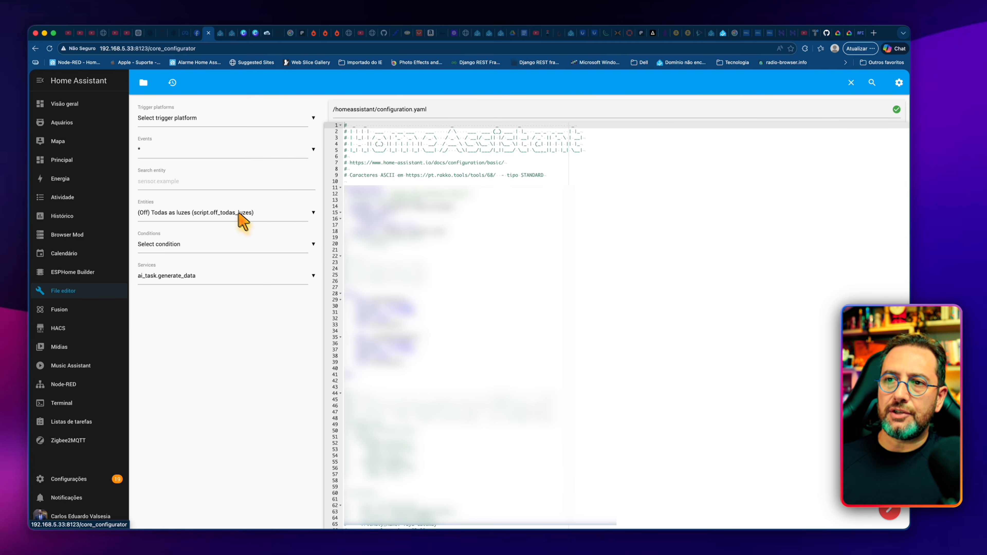
pyautogui.click(143, 82)
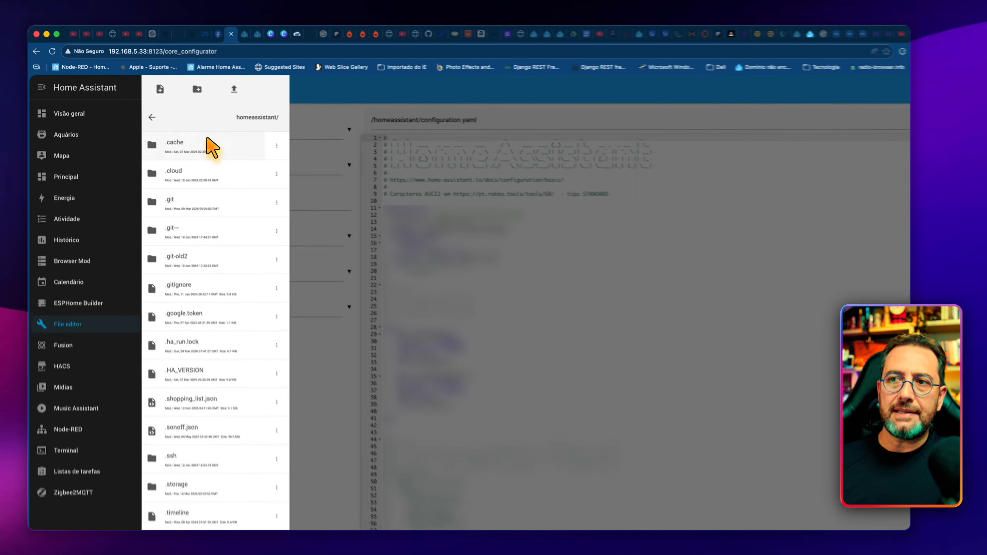
pyautogui.scroll(-10, 364, 400)
pyautogui.scroll(5, 204, 228)
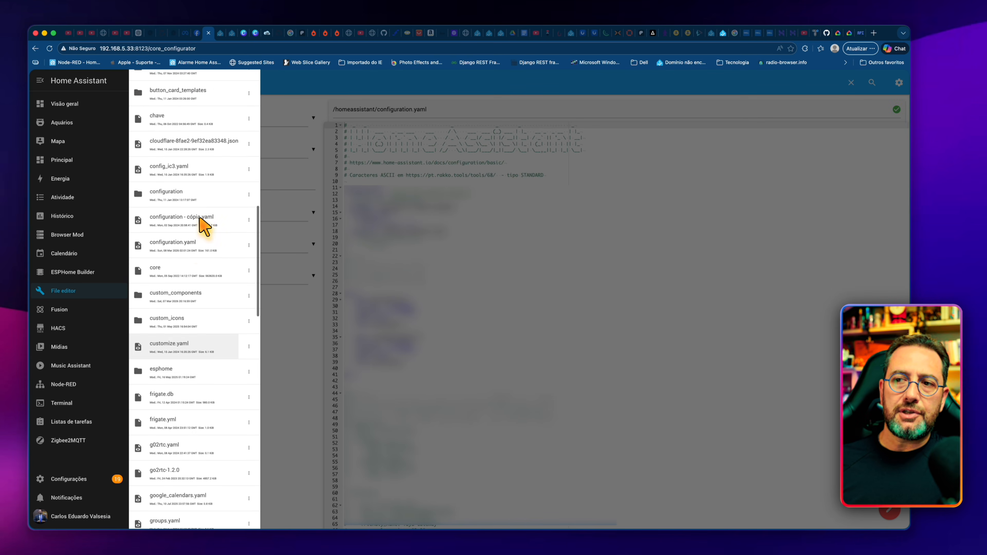
pyautogui.scroll(10, 204, 249)
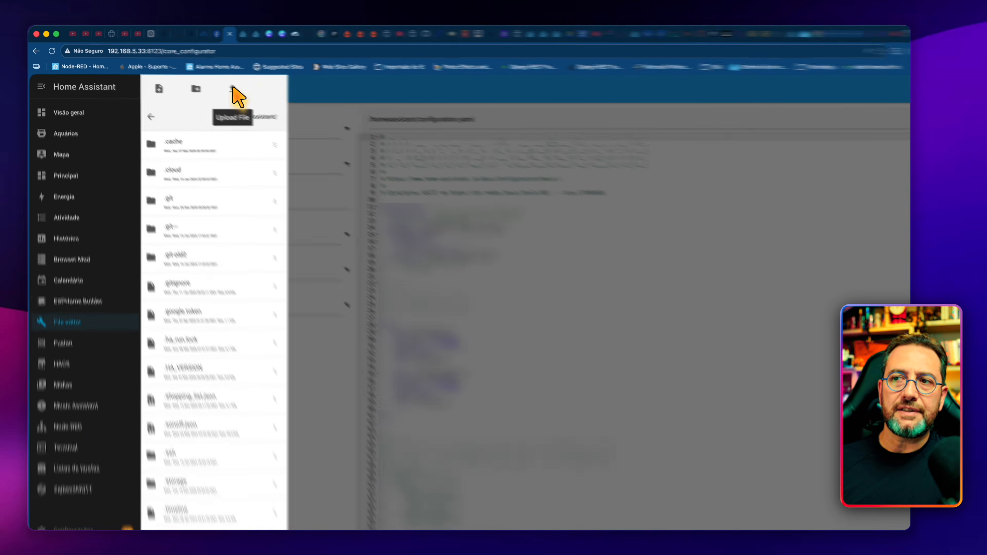
# Step: Upload SERVICE_ACCOUNT.json from the Downloads folder into the homeassistant folder
pyautogui.click(212, 82)
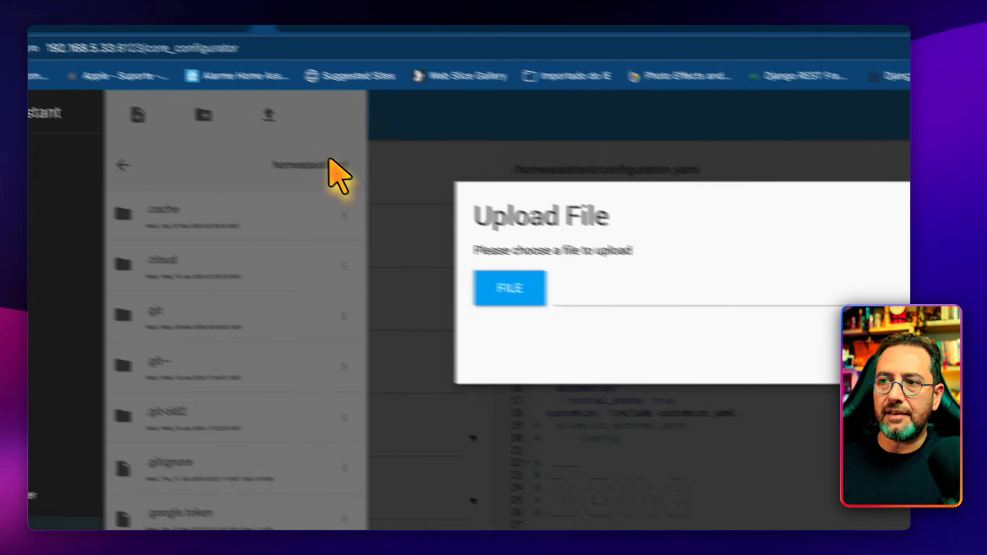
pyautogui.click(523, 292)
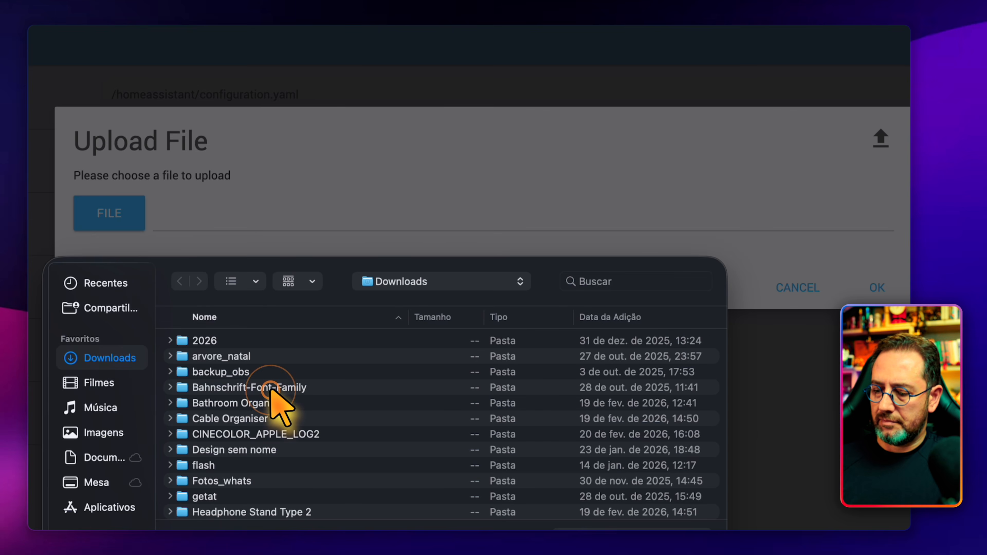
pyautogui.click(271, 390)
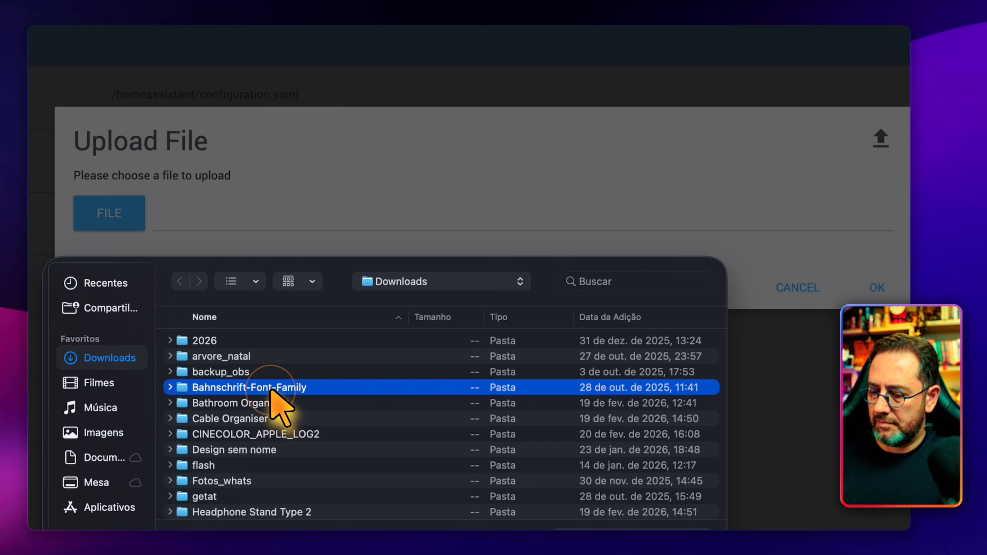
pyautogui.press('s')
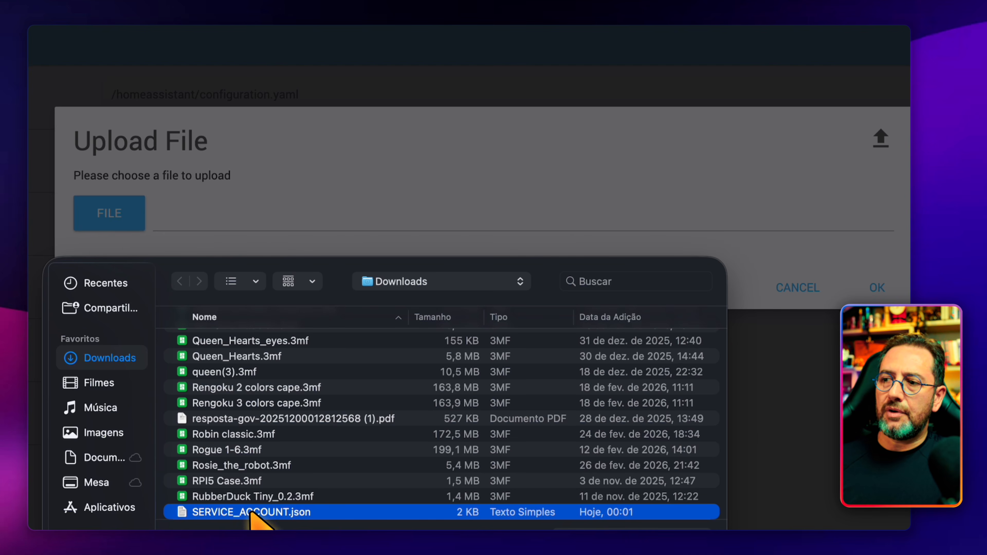
pyautogui.press('Return')
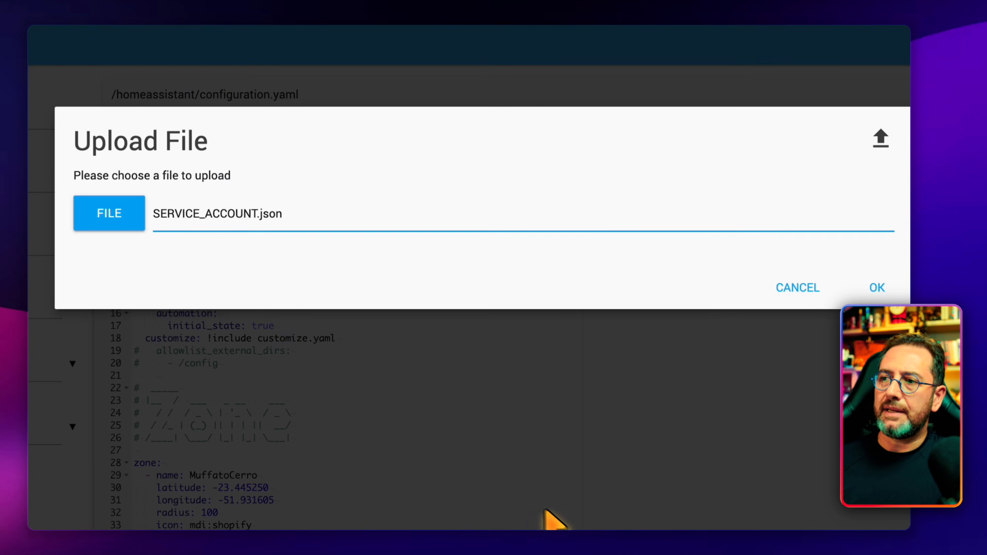
pyautogui.click(877, 288)
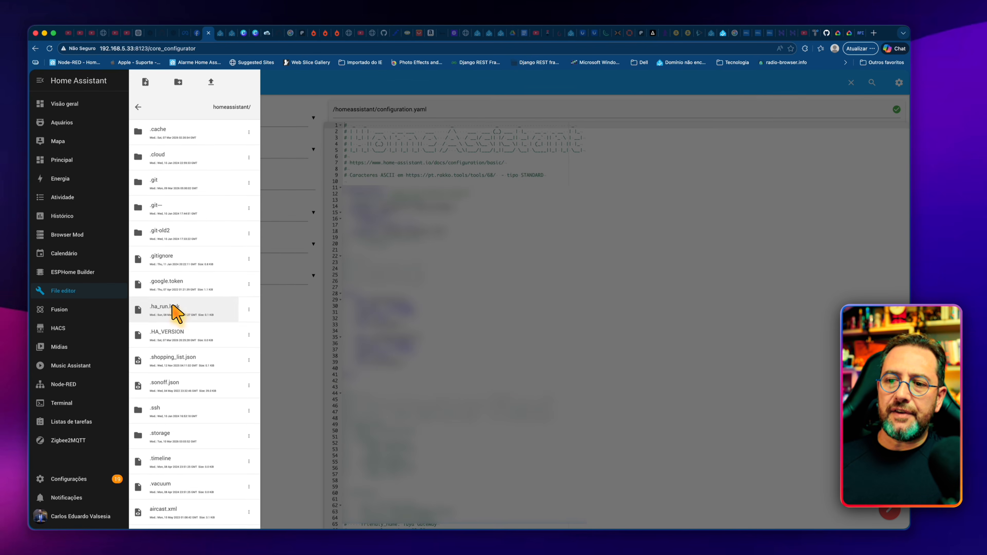
# Step: Open the uploaded SERVICE_ACCOUNT.json from the homeassistant folder to check its contents
pyautogui.scroll(-20, 196, 311)
pyautogui.scroll(-2, 191, 328)
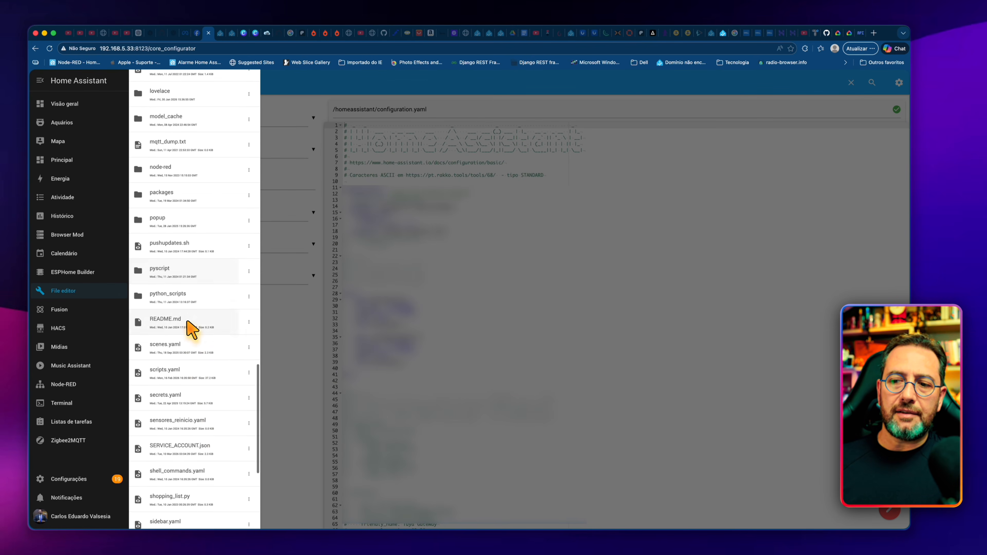
pyautogui.click(206, 451)
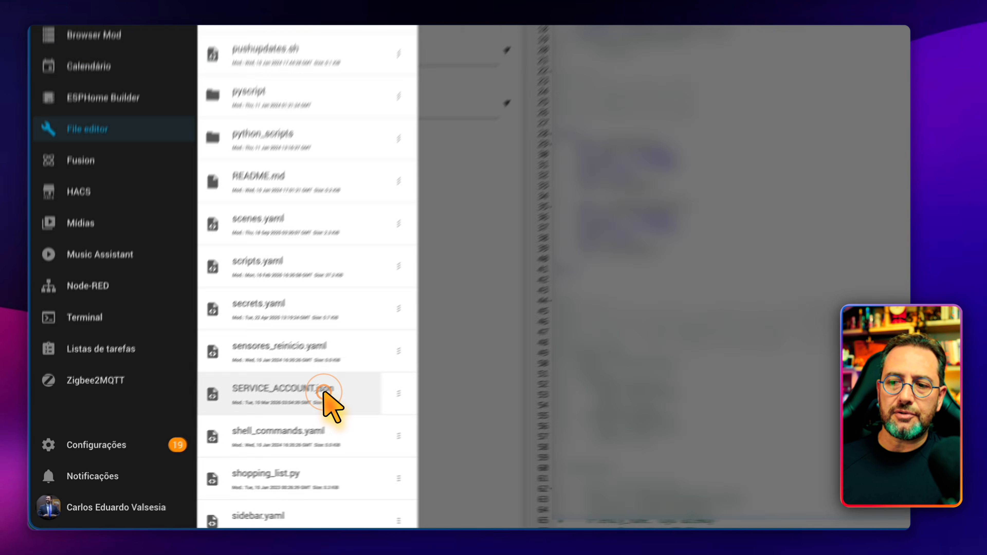
# Step: Open configuration.yaml and paste the google_assistant block with SERVICE_ACCOUNT.json included, reporting and default exposure true, and domains switch, climate and cover
pyautogui.scroll(10, 206, 323)
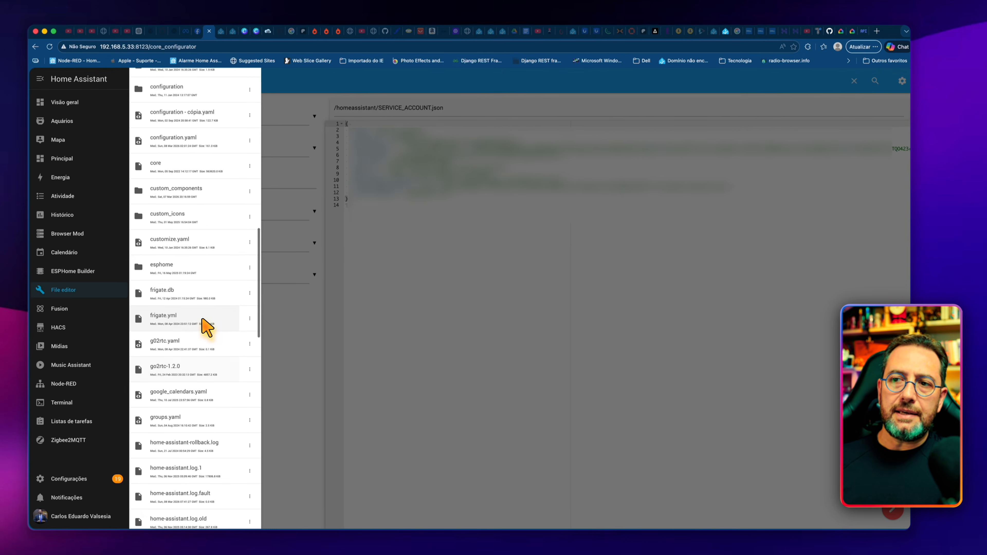
pyautogui.scroll(5, 200, 307)
pyautogui.click(191, 197)
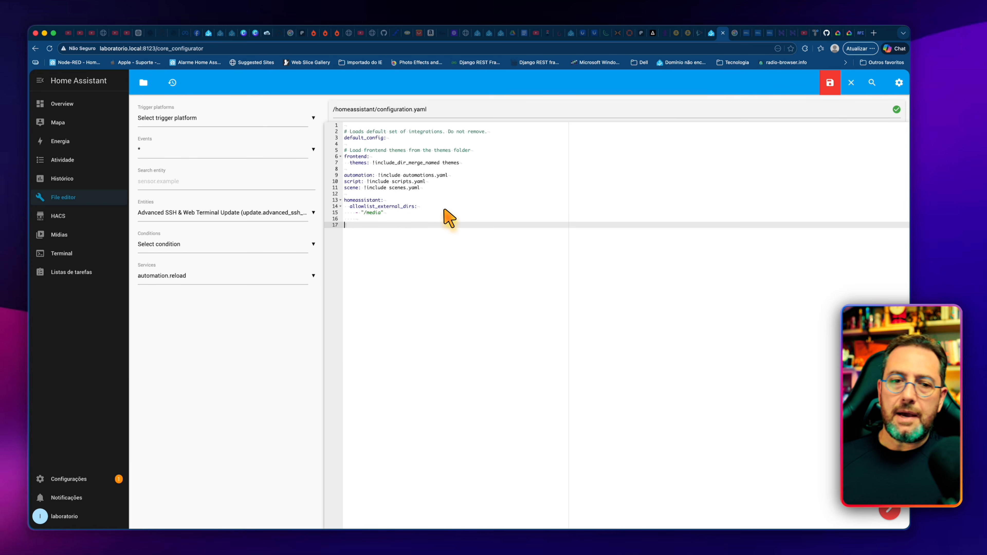
pyautogui.write('google_assistant:   project_id: [projeto]   service_account: !include SERVICE_ACCOUNT.json   report_state: true   expose_by_default: true   exposed_domains:     - switch     - climate     - cover')
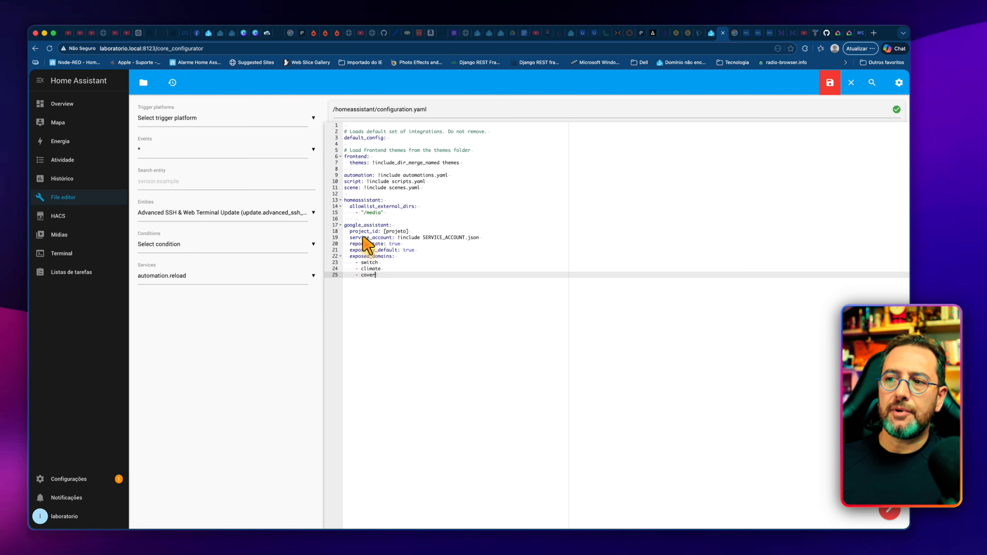
# Step: Replace the [projeto] placeholder in project_id with cadu1977-ha, copied from the Google Home Developer Console address
pyautogui.doubleClick(395, 232)
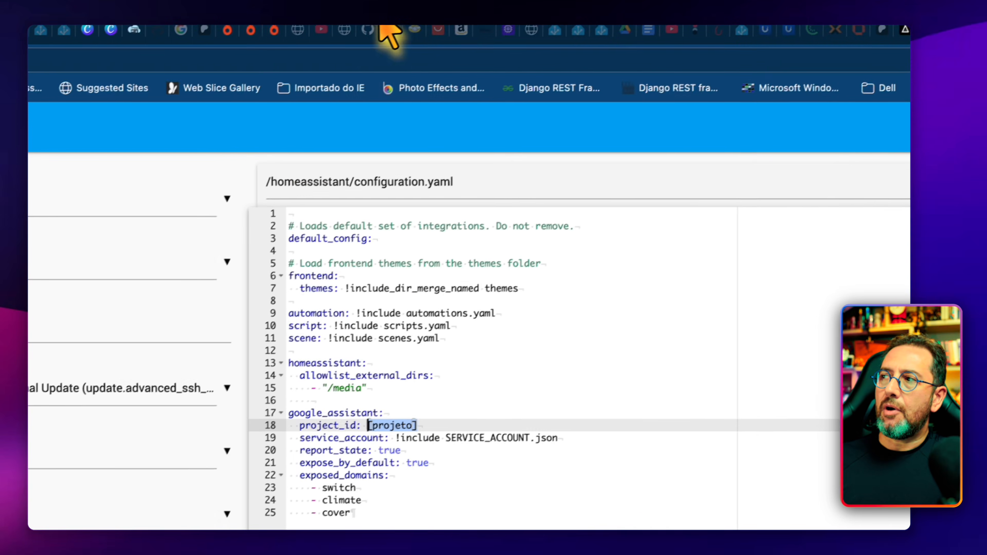
pyautogui.click(784, 48)
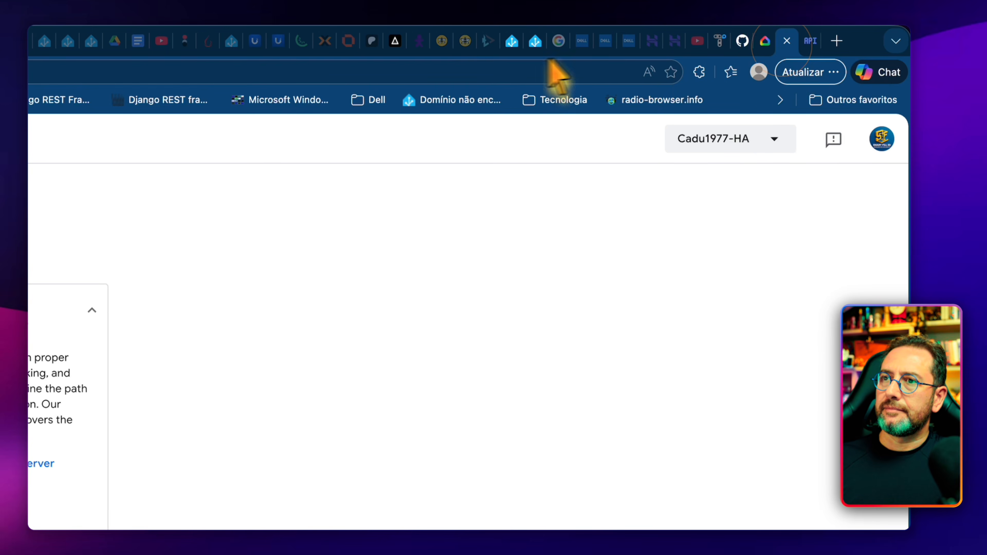
pyautogui.moveTo(247, 72); pyautogui.dragTo(314, 72)
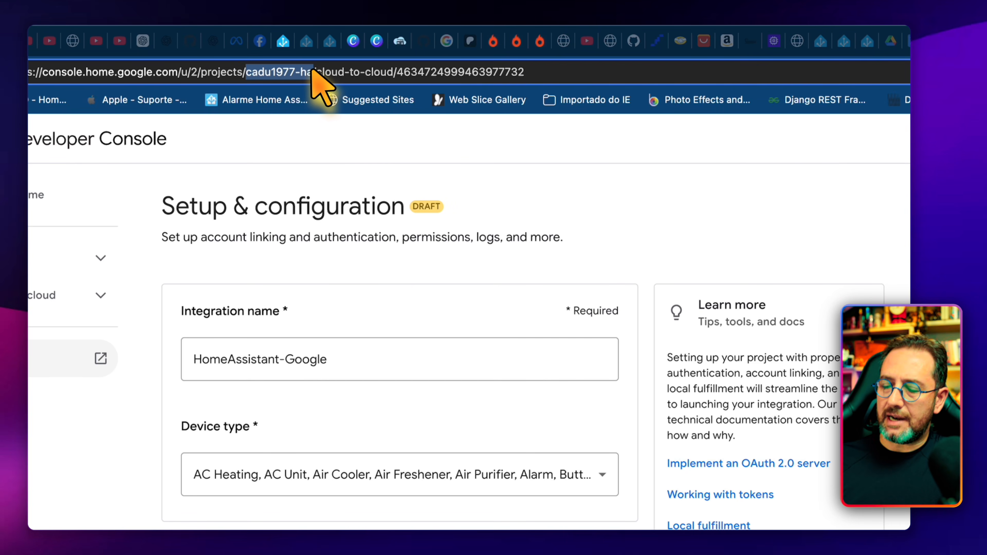
pyautogui.press('super+c')
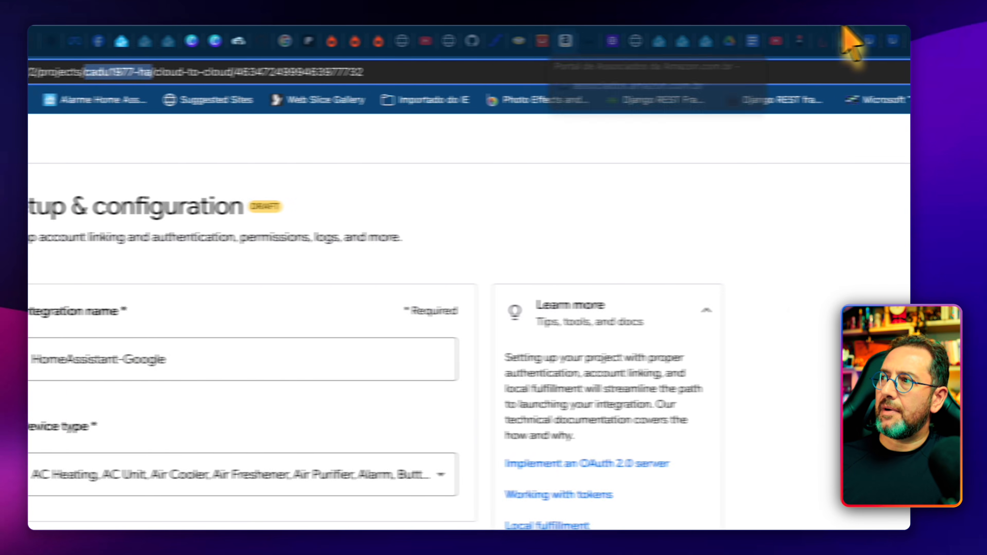
pyautogui.click(736, 39)
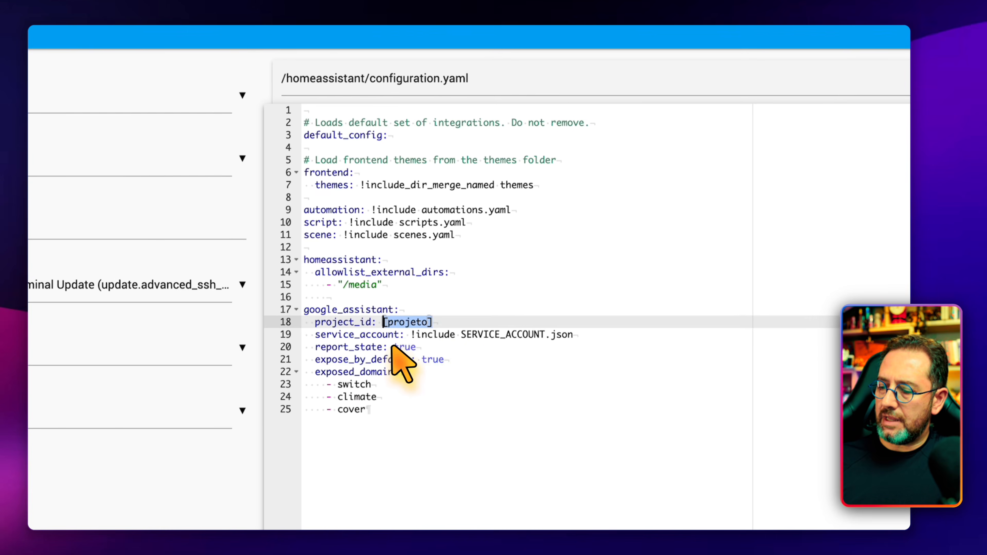
pyautogui.press('super+v')
# Step: Examine the service_account, report_state, expose_by_default and exposed_domains entries of the google_assistant block
pyautogui.moveTo(589, 331); pyautogui.dragTo(304, 327)
pyautogui.click(590, 331)
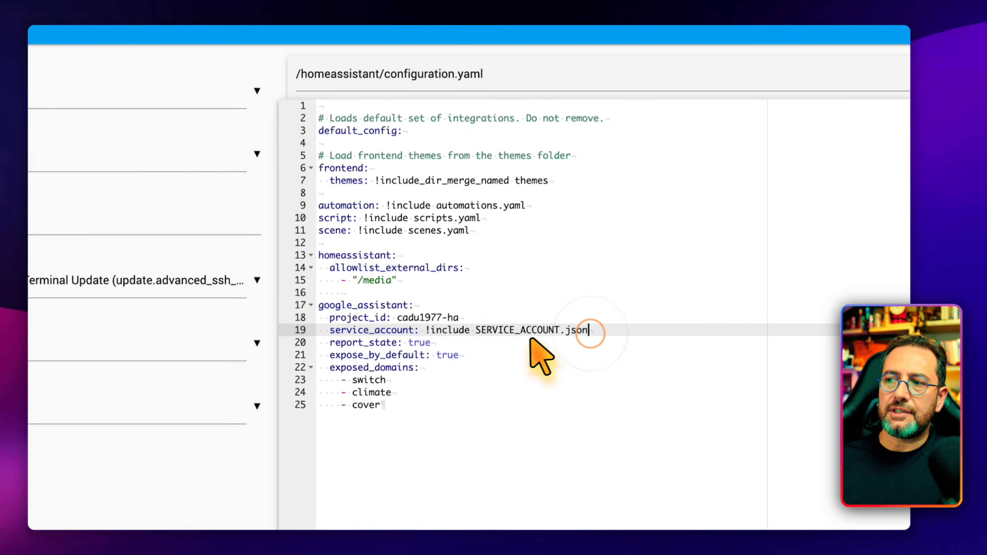
pyautogui.moveTo(589, 331); pyautogui.dragTo(285, 331)
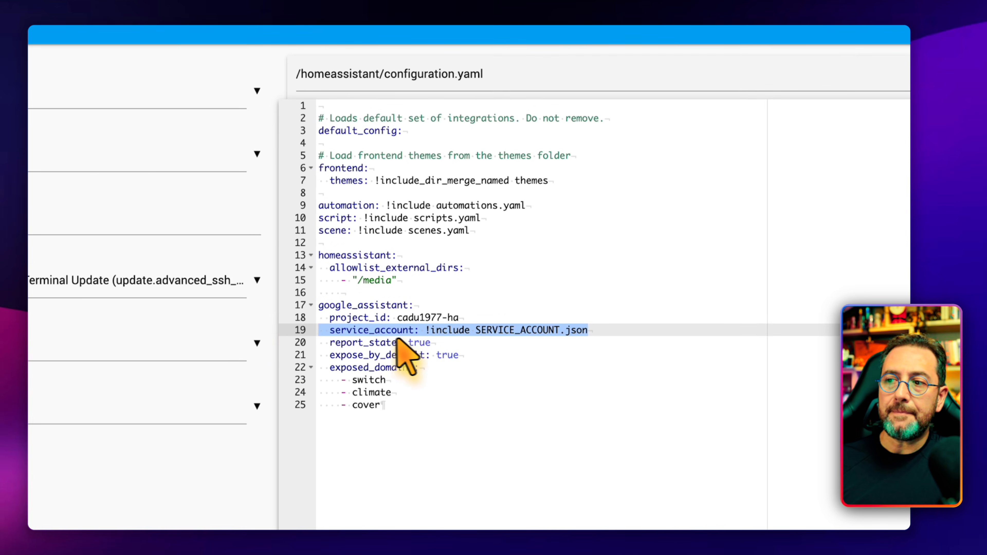
pyautogui.moveTo(406, 342); pyautogui.dragTo(470, 377)
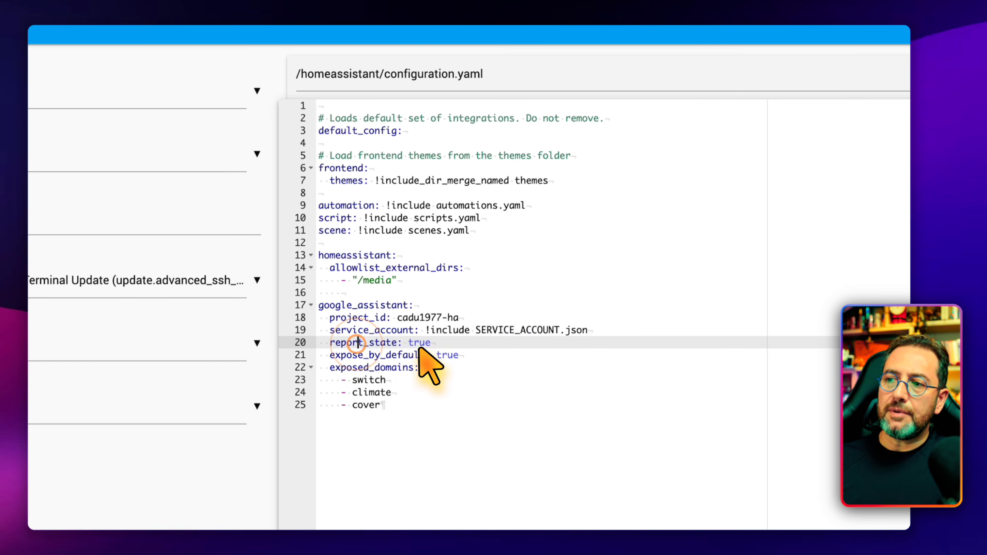
pyautogui.click(469, 376)
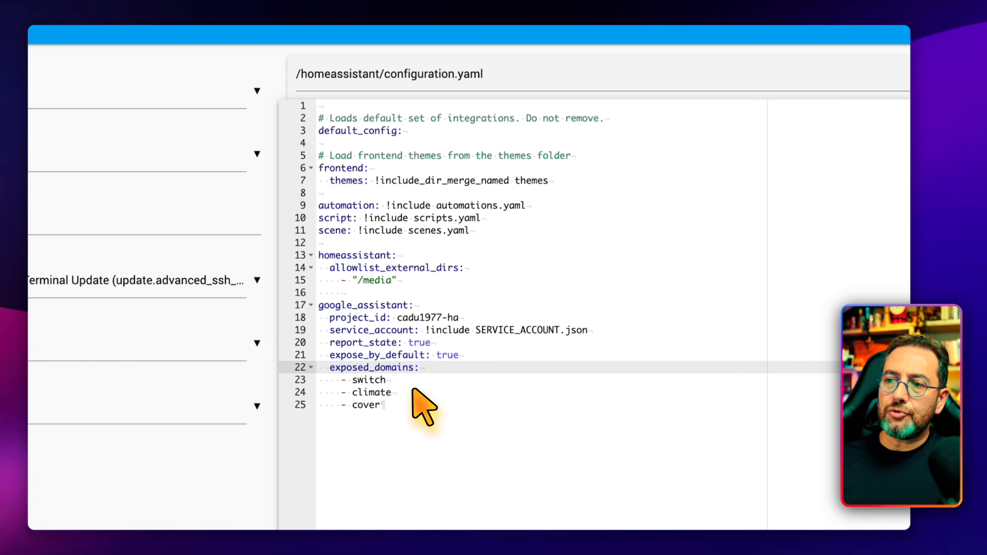
pyautogui.click(406, 405)
pyautogui.click(456, 265)
pyautogui.click(453, 276)
# Step: Add "- light" below cover in the exposed domains and save configuration.yaml
pyautogui.click(463, 286)
pyautogui.press('Return')
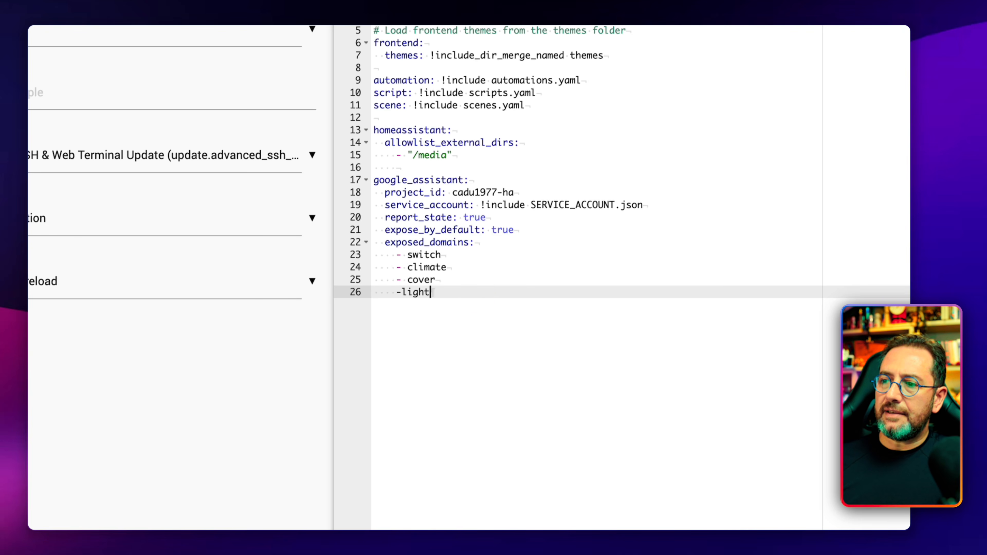
pyautogui.press('Left')
pyautogui.press('Left')
pyautogui.press('Left')
pyautogui.press('Left')
pyautogui.press('Left')
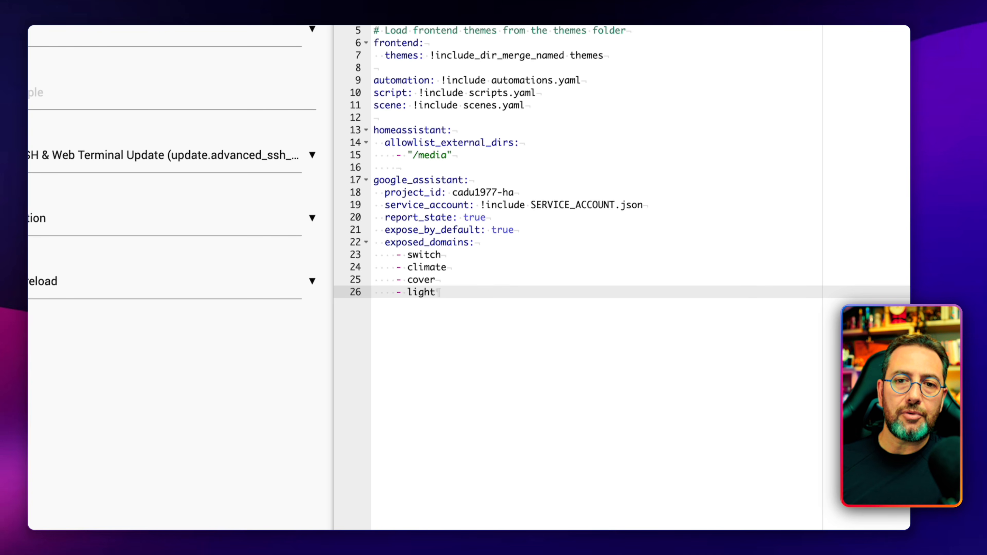
pyautogui.moveTo(466, 292); pyautogui.dragTo(306, 248)
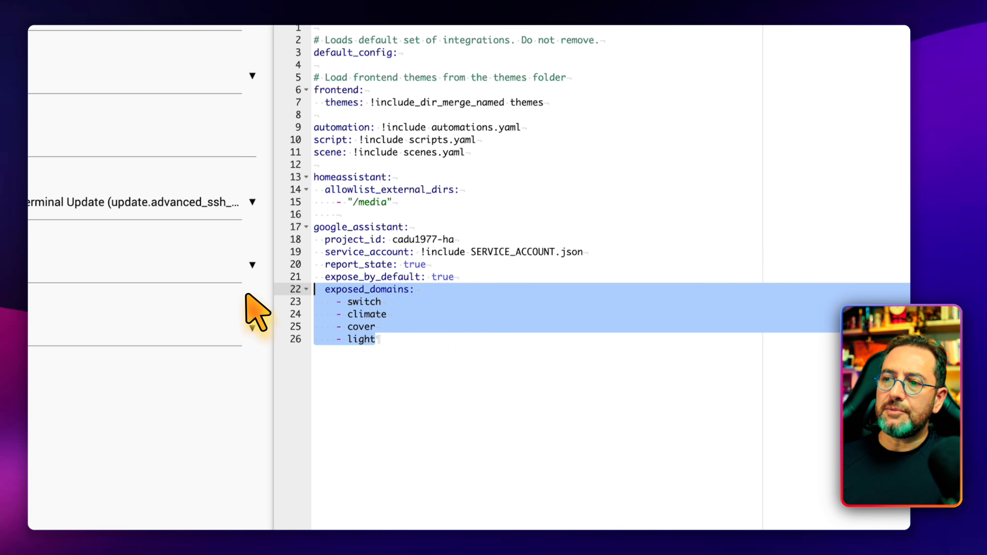
pyautogui.moveTo(245, 294); pyautogui.dragTo(243, 292)
pyautogui.click(447, 343)
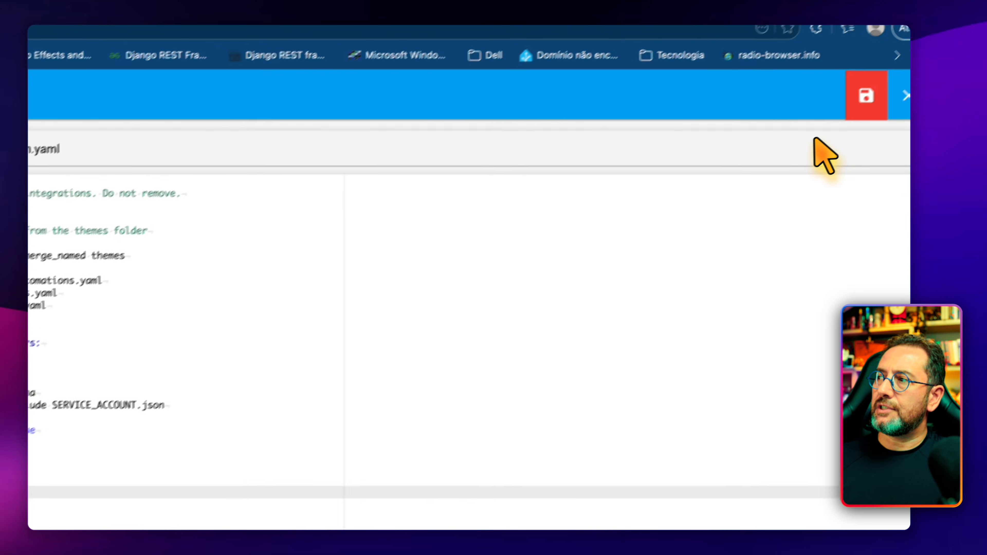
pyautogui.click(752, 139)
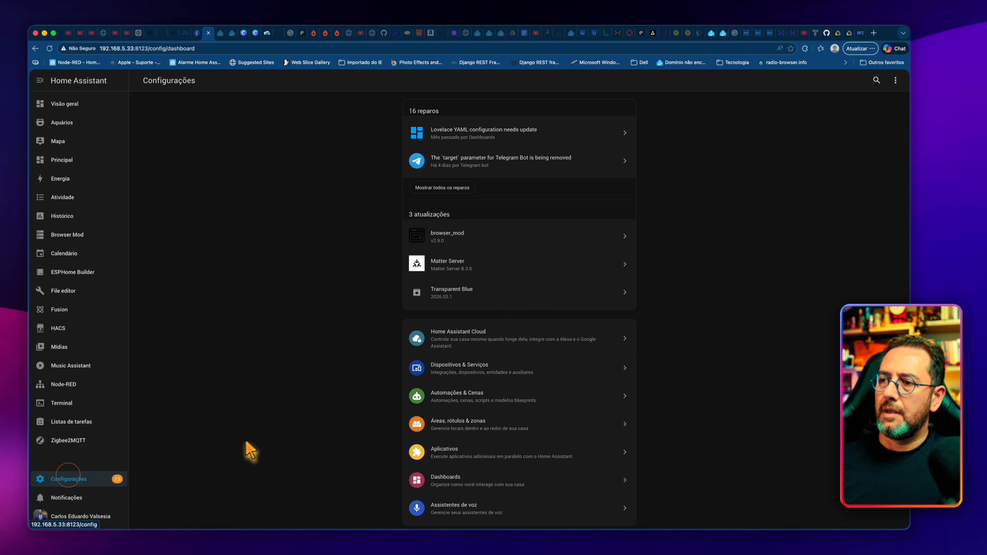
# Step: Verify the YAML configuration in Home Assistant's developer tools and restart Home Assistant
pyautogui.scroll(-5, 491, 389)
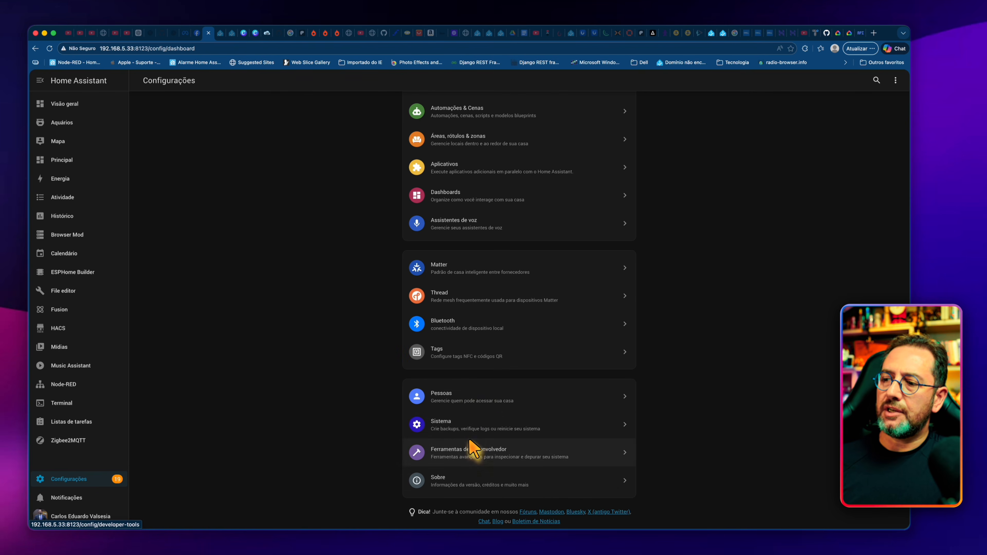
pyautogui.click(469, 452)
pyautogui.click(374, 194)
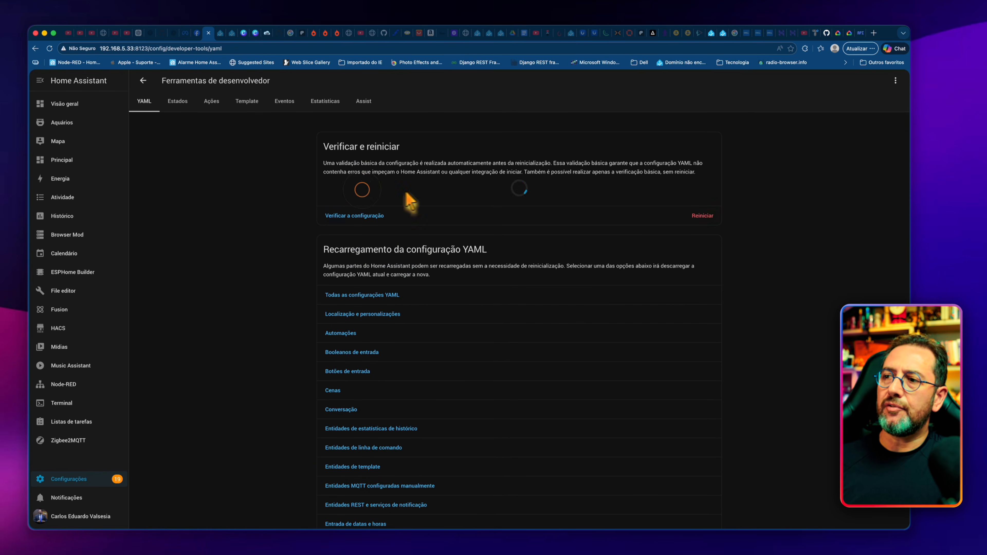
pyautogui.click(710, 215)
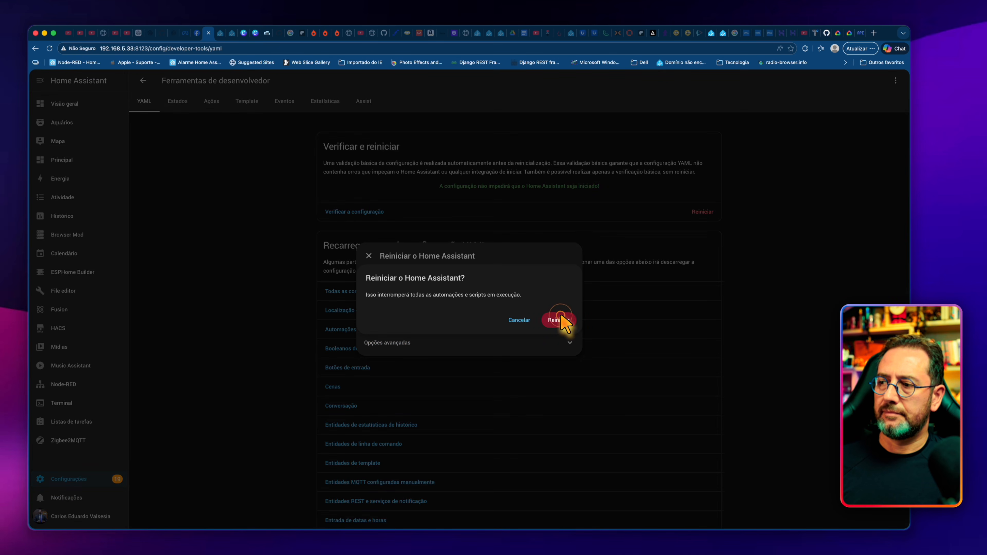
pyautogui.click(560, 322)
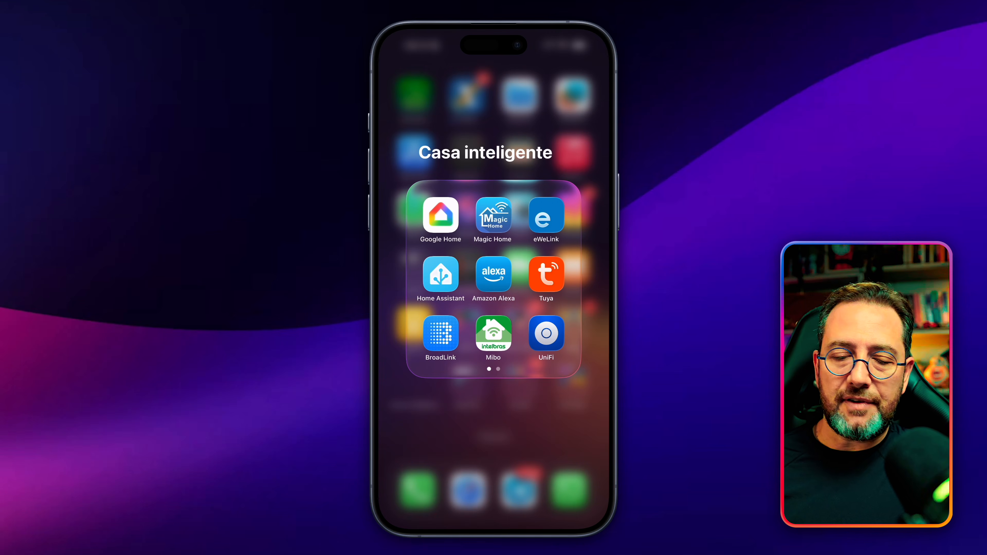
# Step: Switch to the Google Home app on the phone and check which Google account is signed in
pyautogui.click(441, 215)
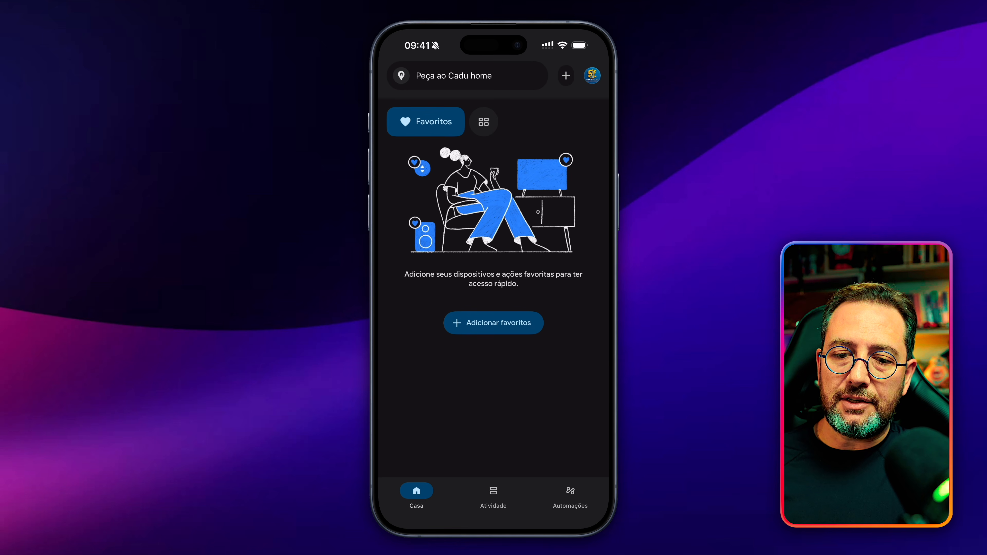
pyautogui.click(592, 75)
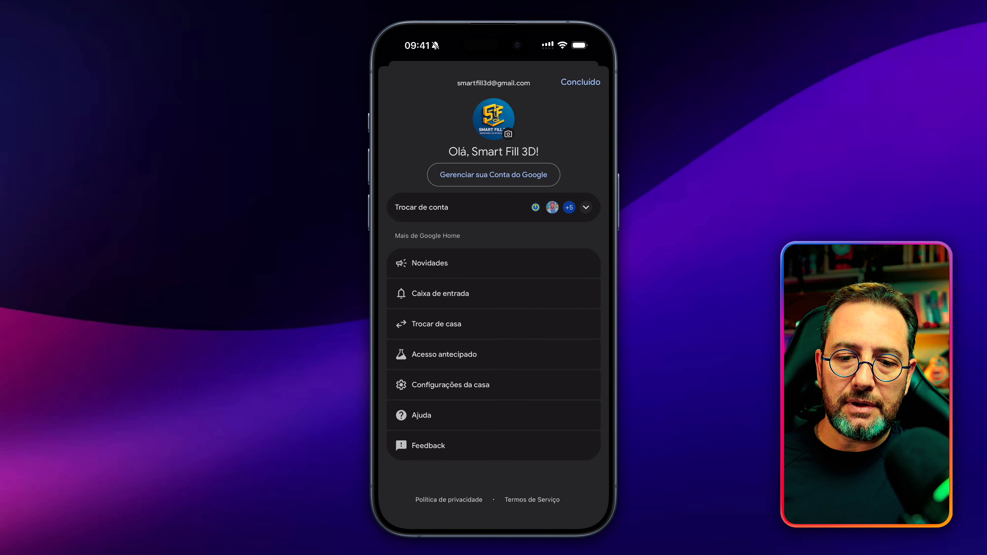
pyautogui.click(580, 82)
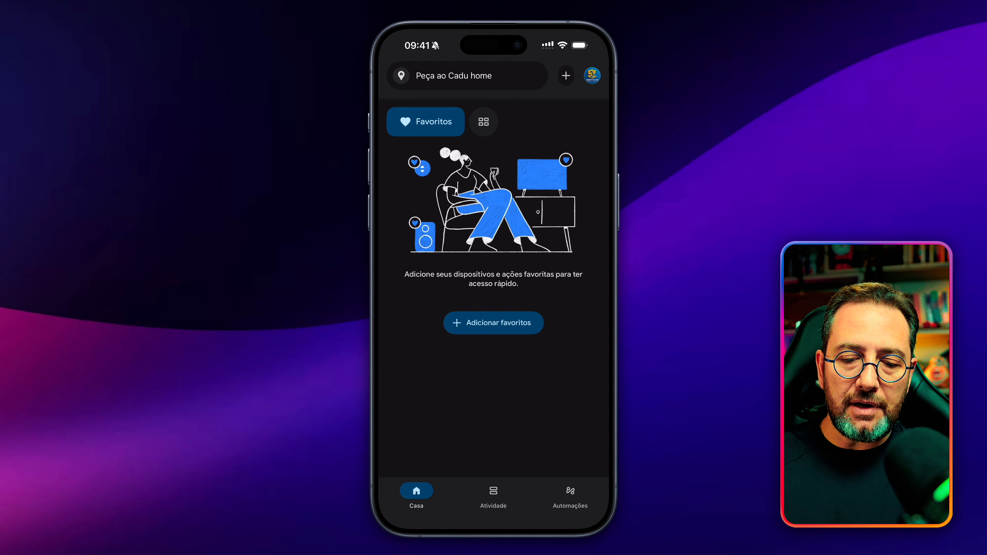
# Step: Add a device in Google Home by linking the [test] HomeAssistant-Google service
pyautogui.click(566, 75)
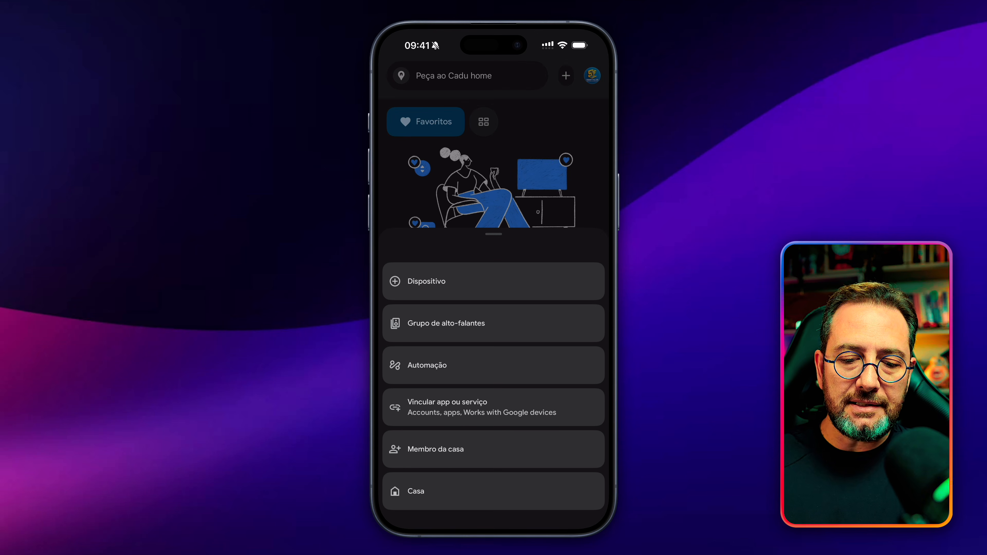
pyautogui.click(426, 281)
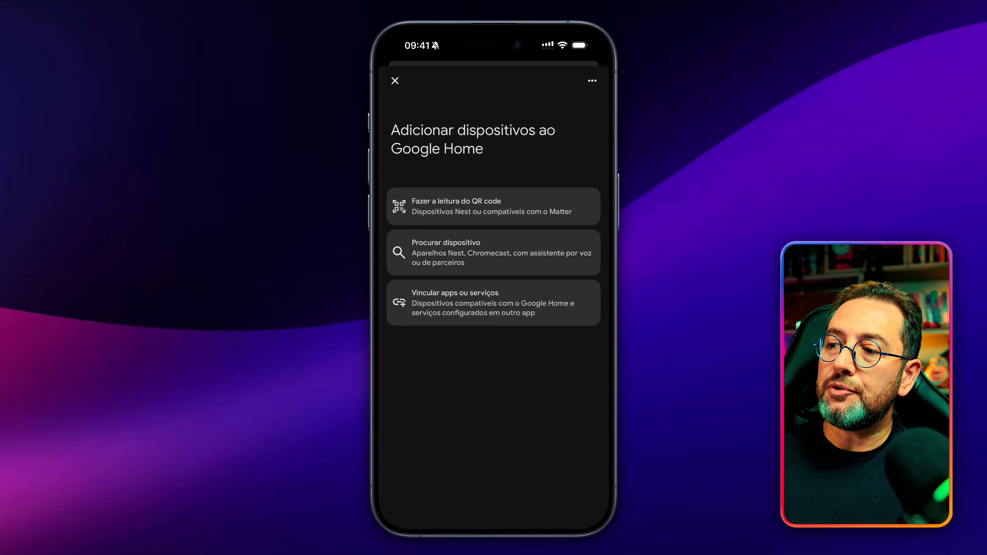
pyautogui.click(493, 303)
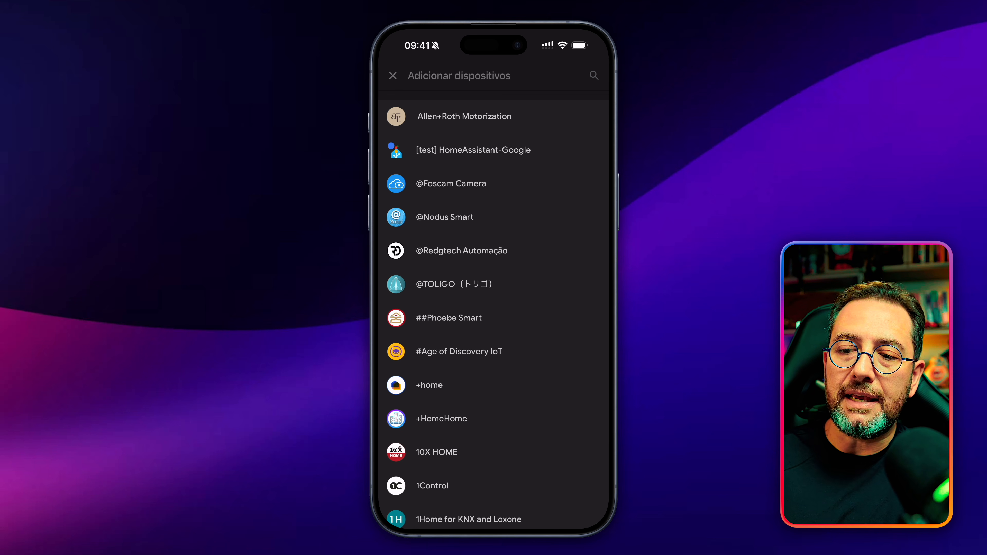
pyautogui.click(493, 150)
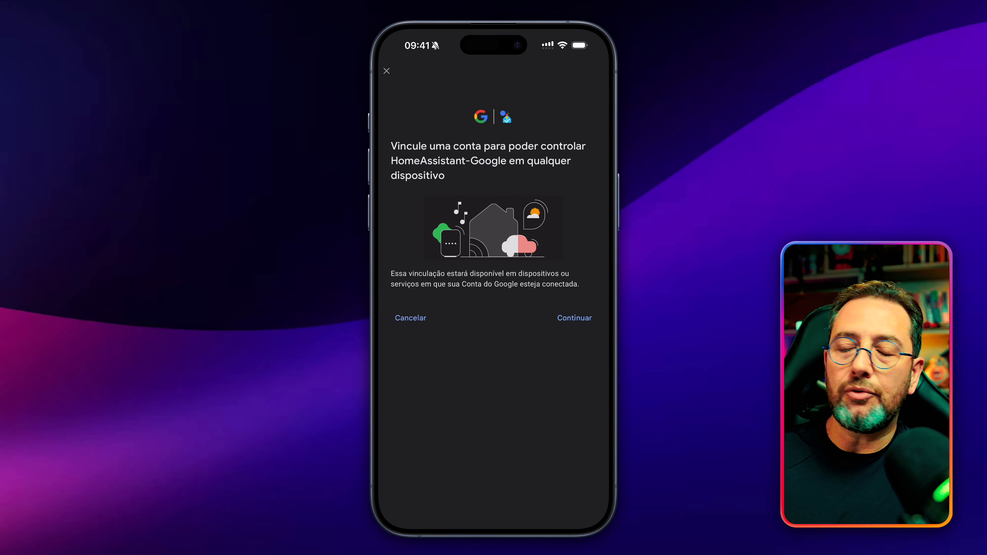
# Step: Agree to link the HomeAssistant-Google account and sign in to Home Assistant by filling in the saved username and account password
pyautogui.click(574, 318)
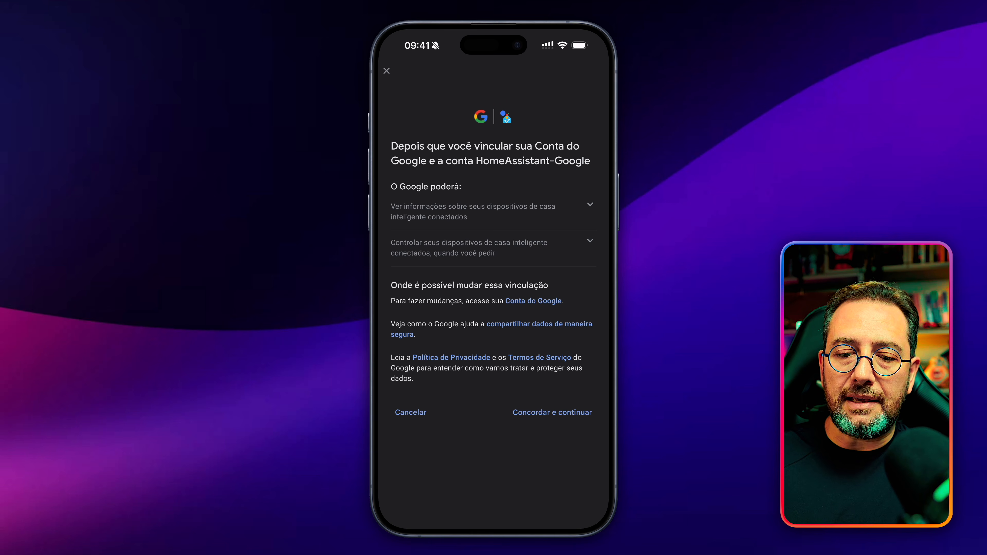
pyautogui.click(553, 413)
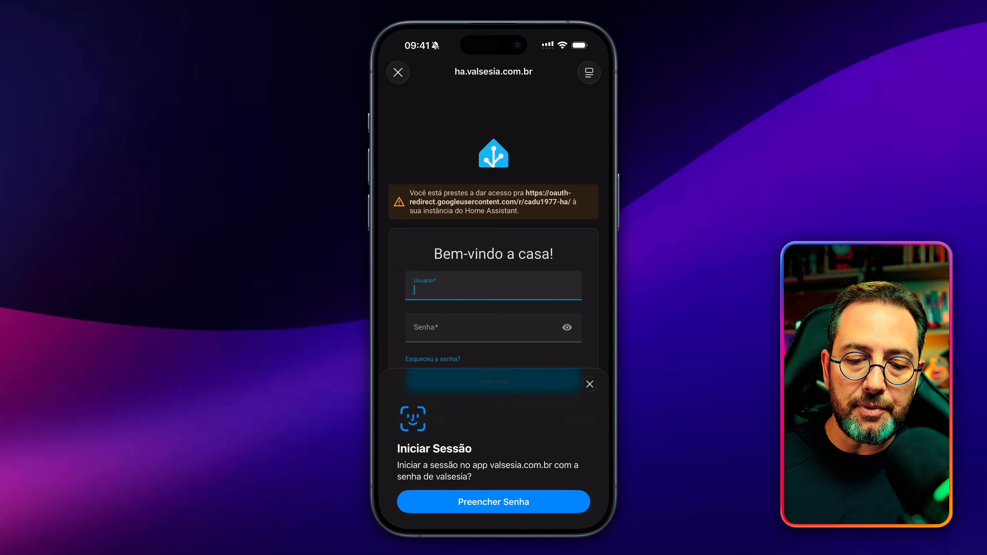
pyautogui.click(494, 502)
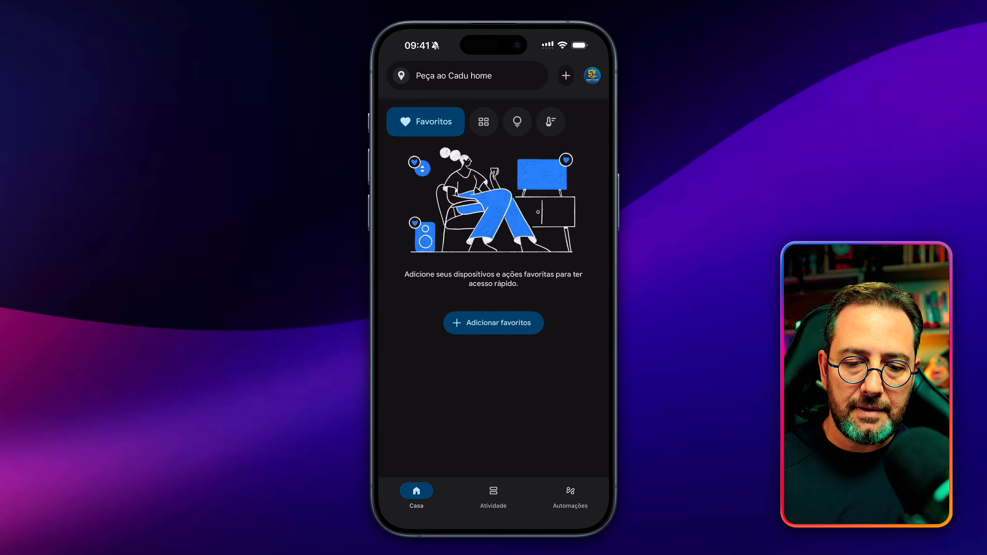
# Step: Look through all devices in Google Home to review those linked from Home Assistant
pyautogui.click(484, 121)
pyautogui.scroll(-15, 494, 308)
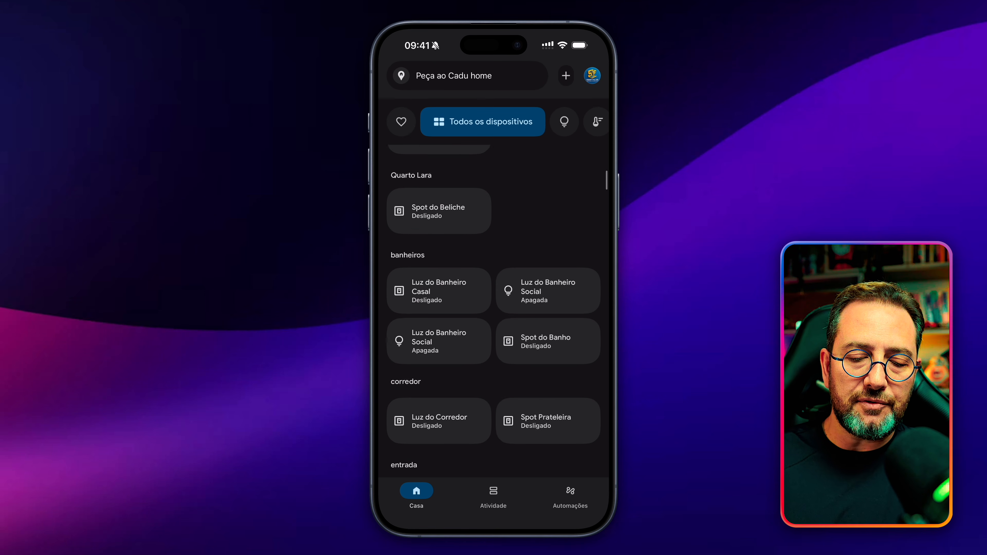
pyautogui.scroll(-15, 494, 311)
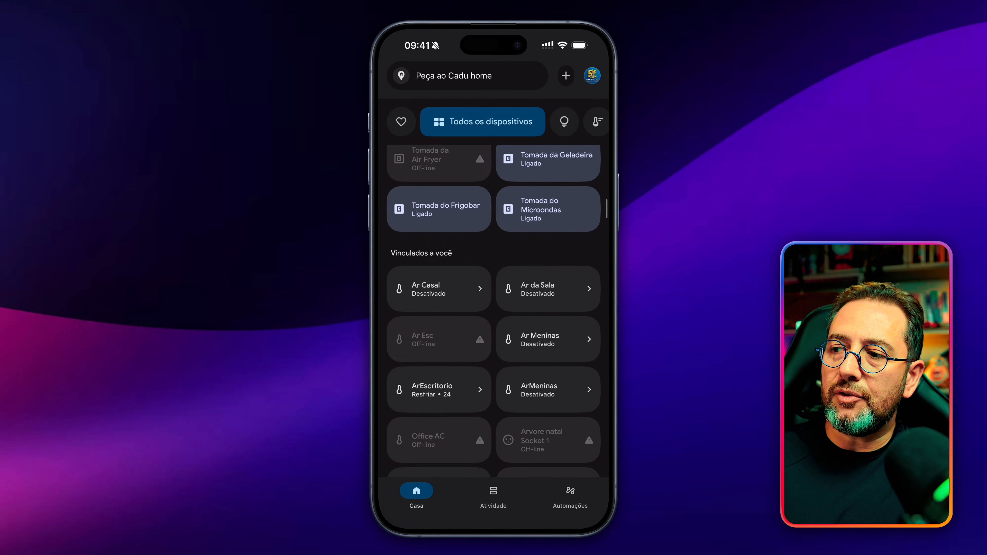
pyautogui.scroll(-15, 494, 311)
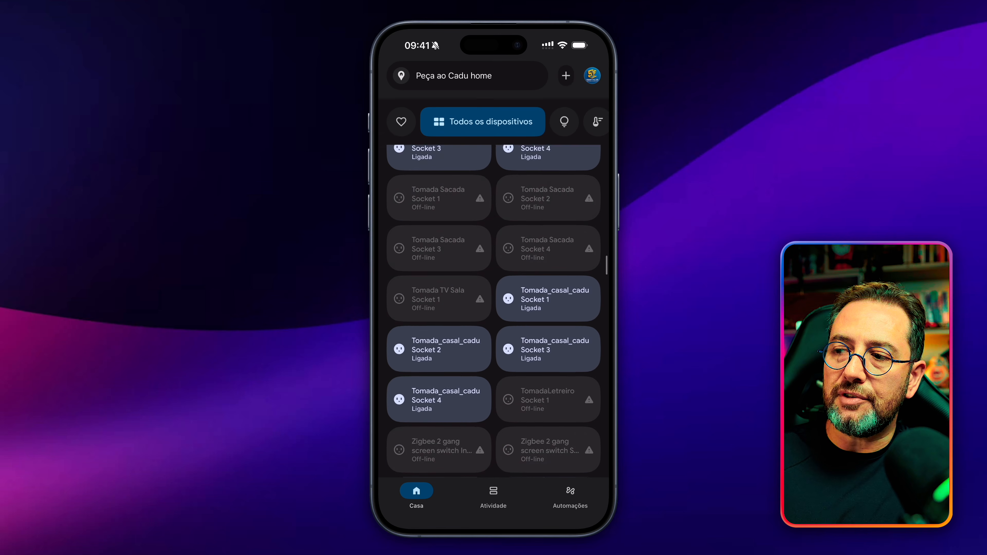
pyautogui.scroll(-5, 494, 311)
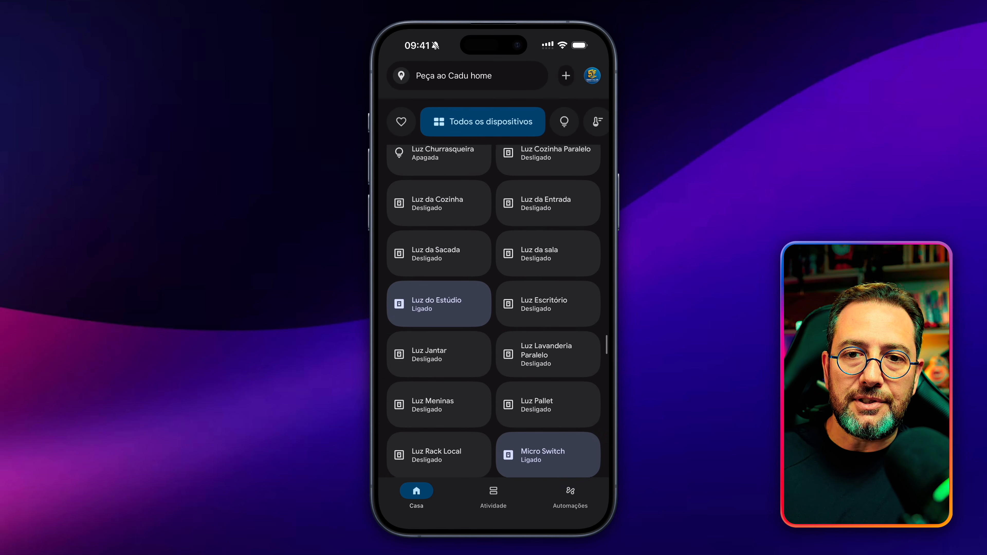